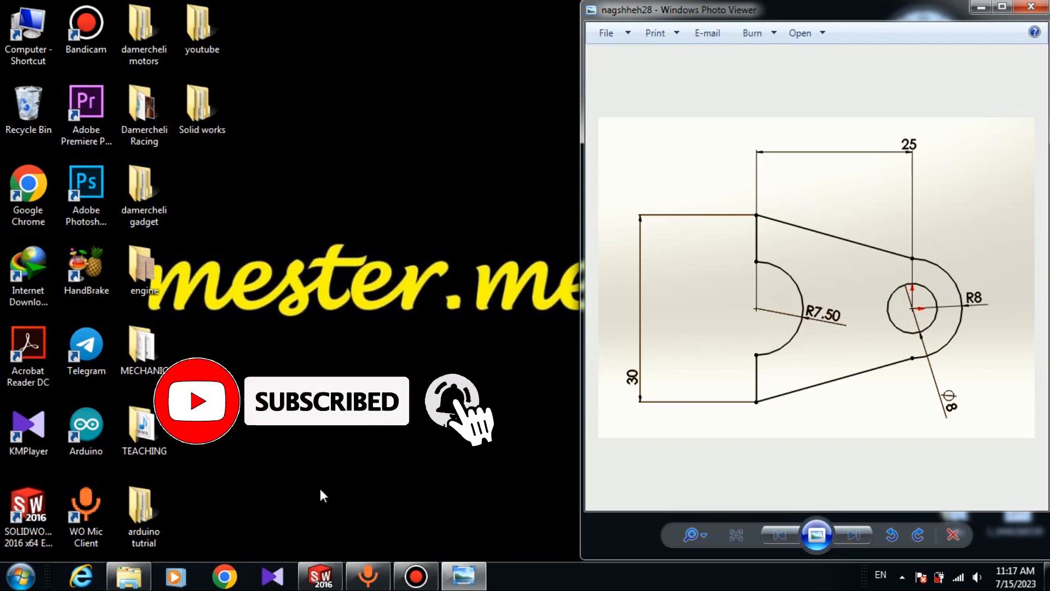
Switch to SOLIDWORKS and create a new Part document.
click(323, 579)
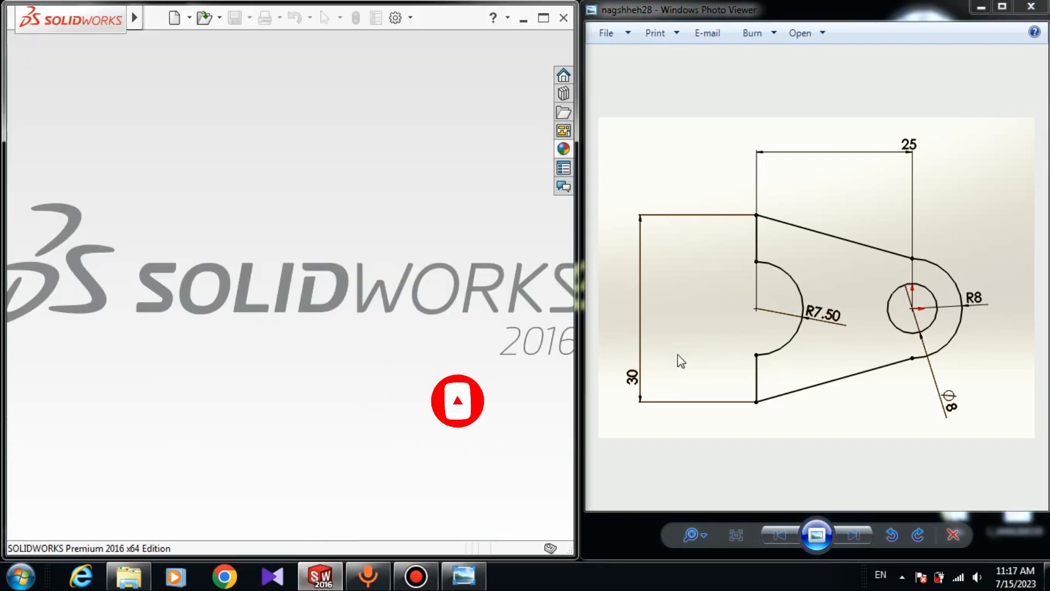
click(174, 18)
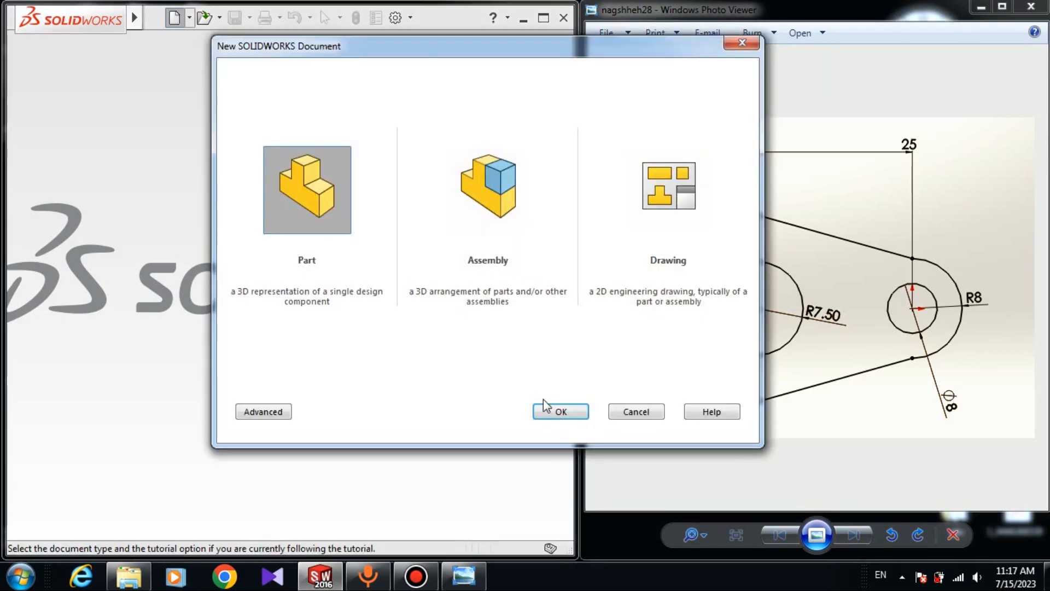
click(558, 410)
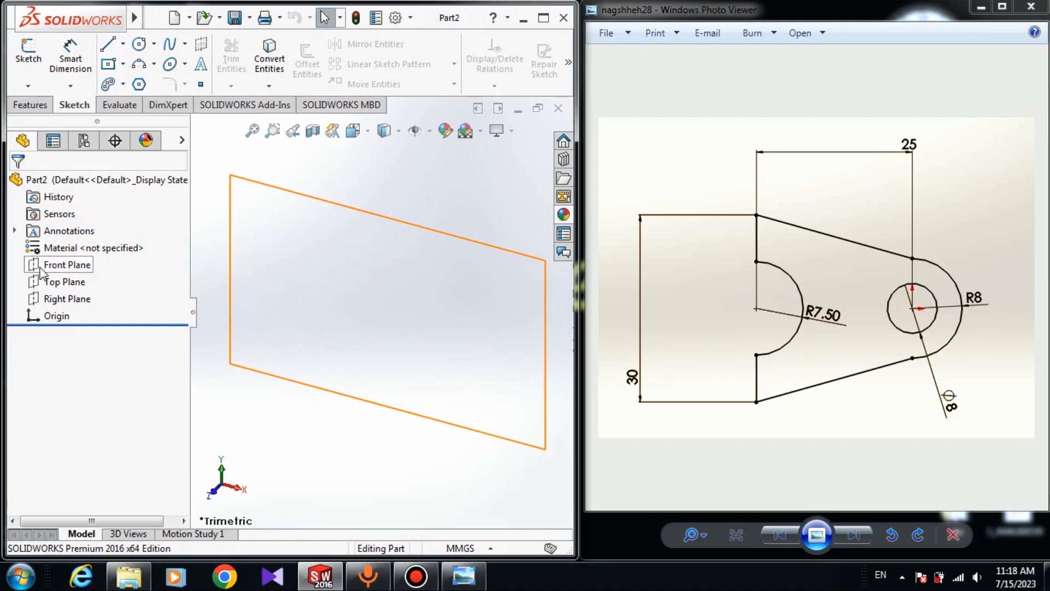
Start a new sketch on the Front Plane and clear the plane selection.
click(62, 265)
click(51, 247)
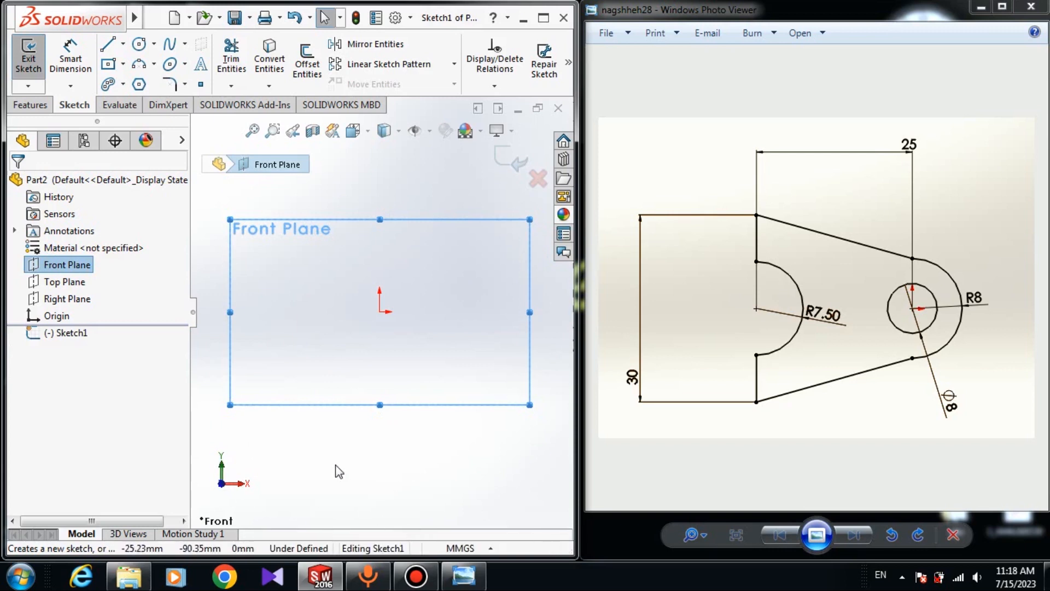
click(267, 330)
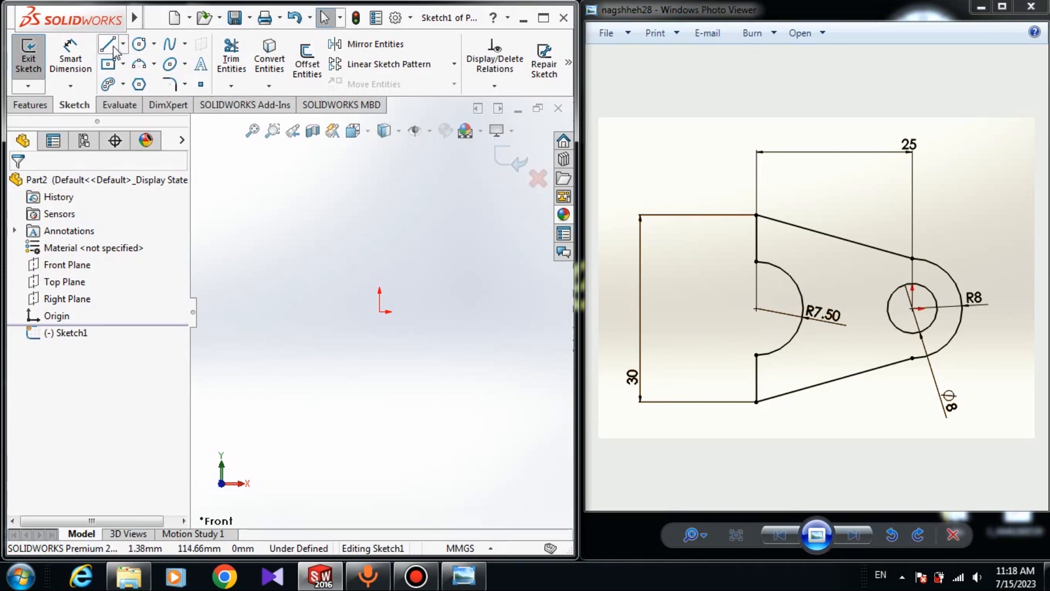
Draw a circle centred on the origin with a radius of about 38 mm.
click(140, 44)
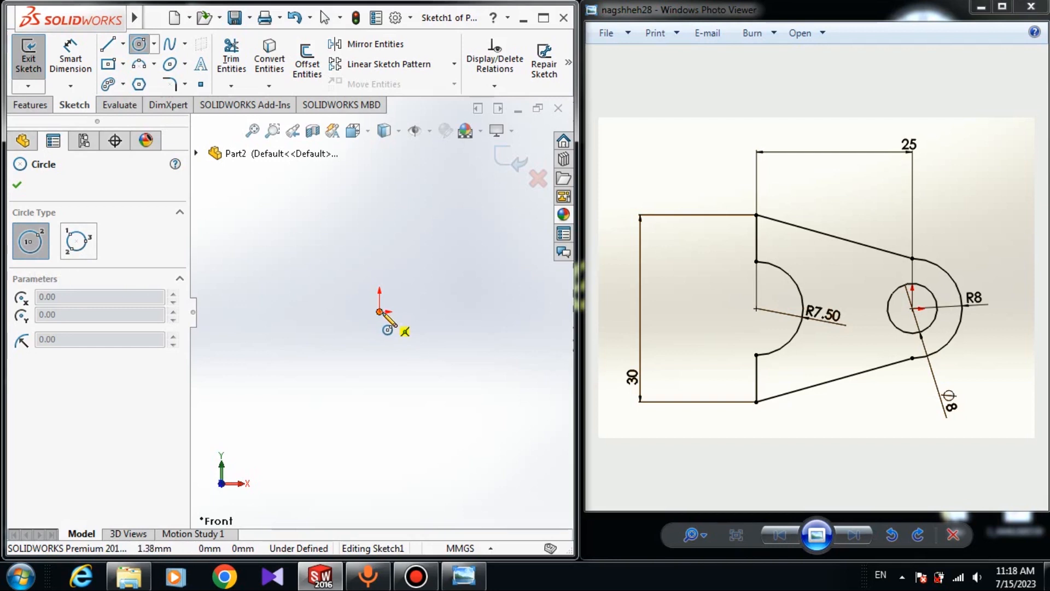
click(380, 311)
click(389, 374)
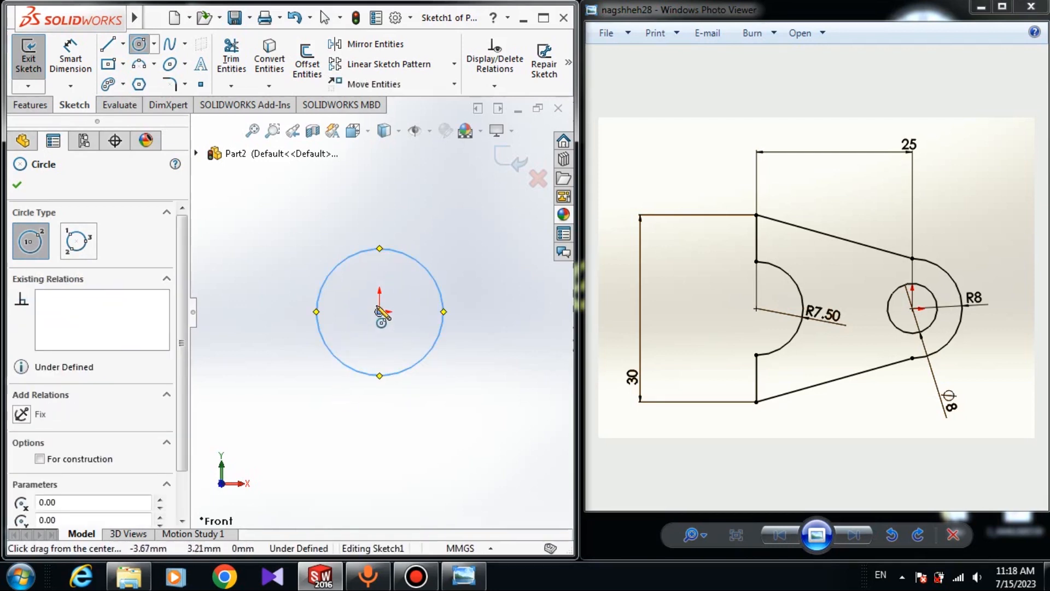
click(17, 185)
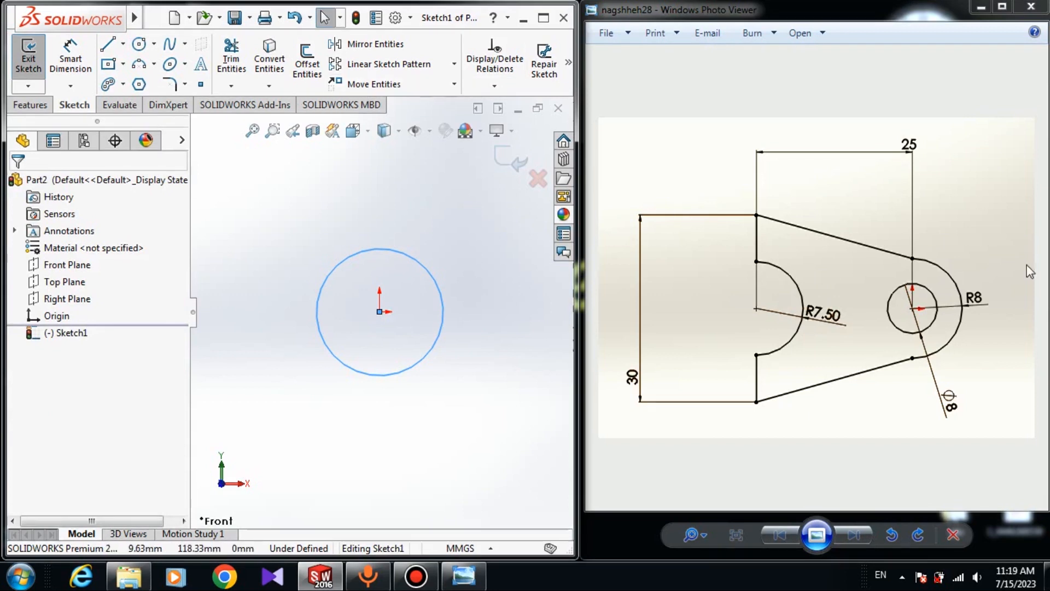
Draw a three-point arc around the right side of the circle, with its endpoints about 114 mm apart.
click(139, 64)
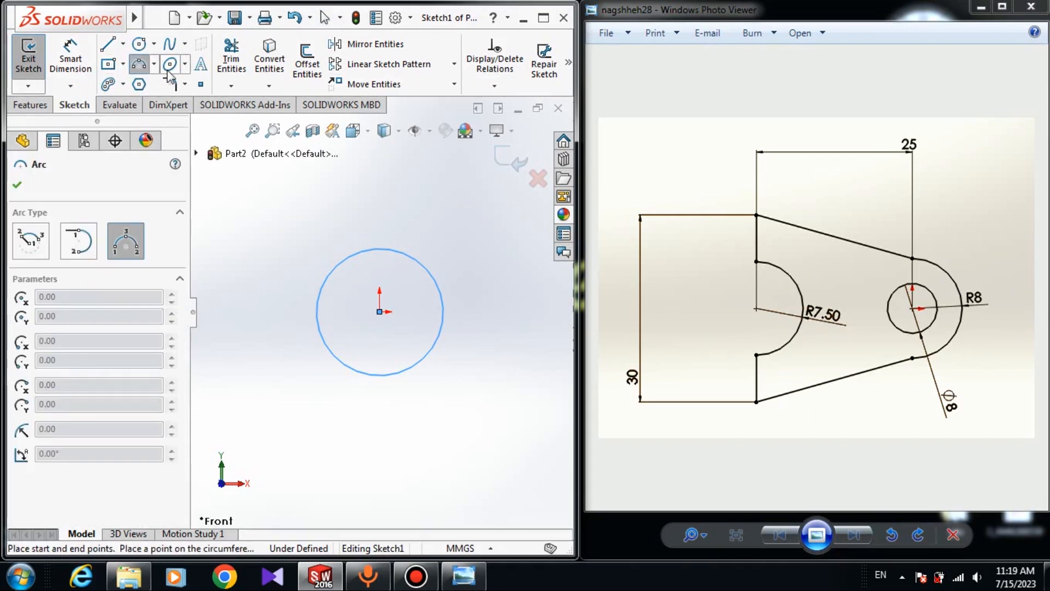
click(398, 214)
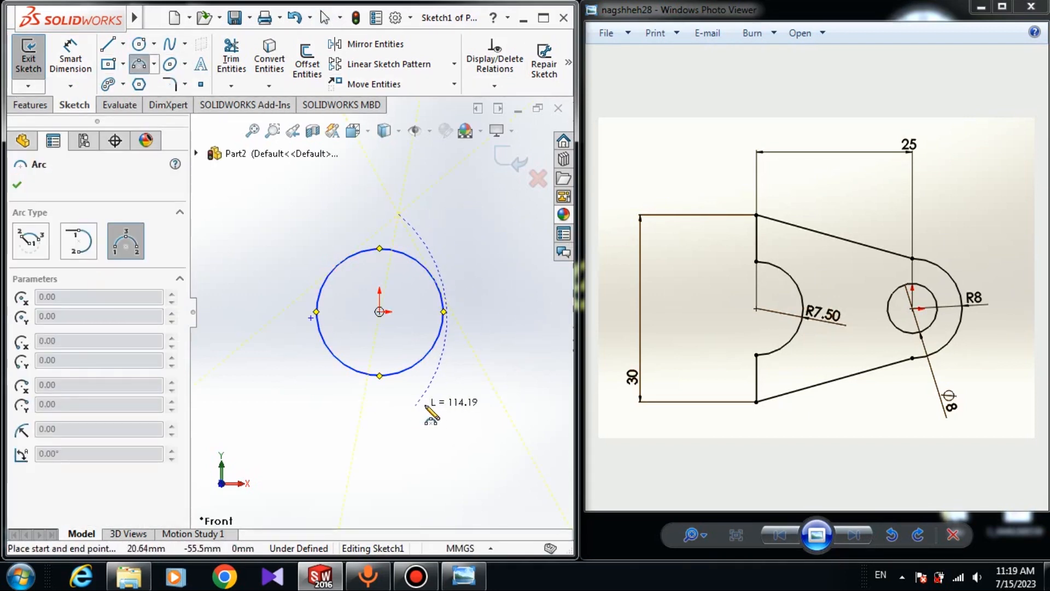
click(416, 406)
click(470, 366)
right_click(484, 328)
click(509, 329)
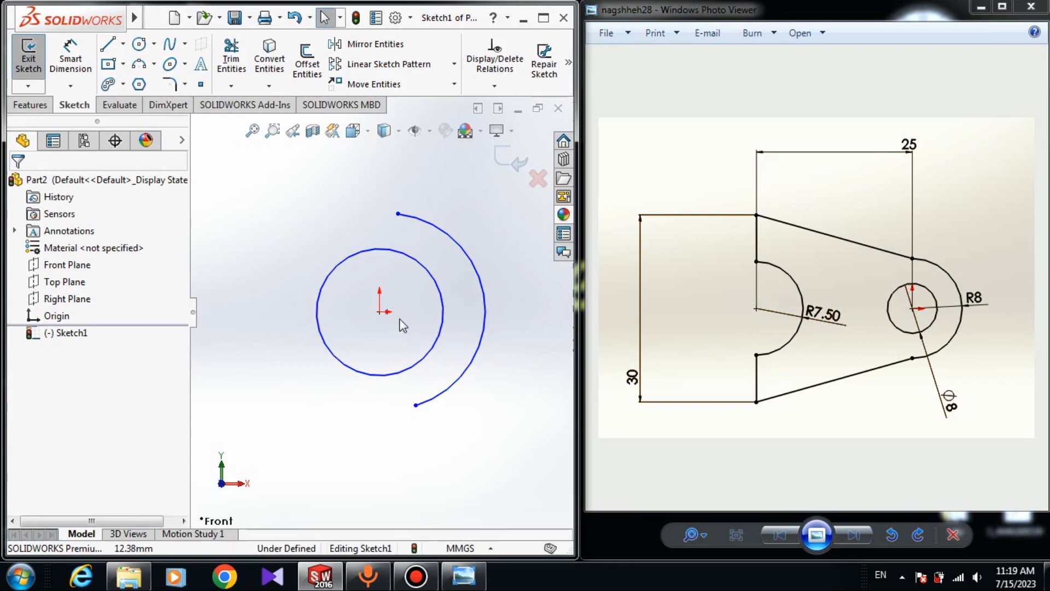
Make the circle and the outer arc concentric.
click(443, 330)
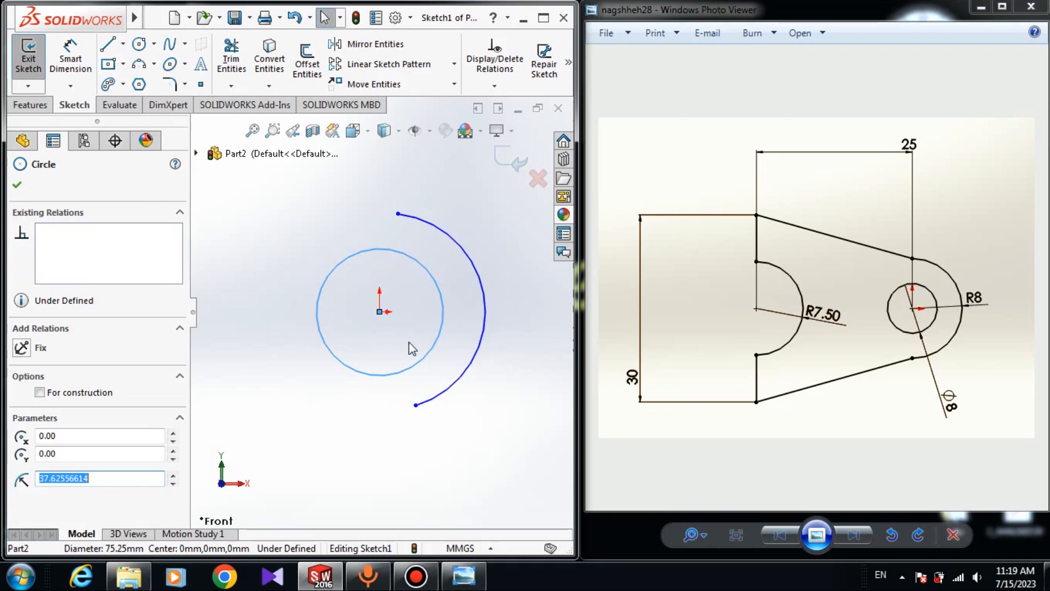
ctrl+click(481, 350)
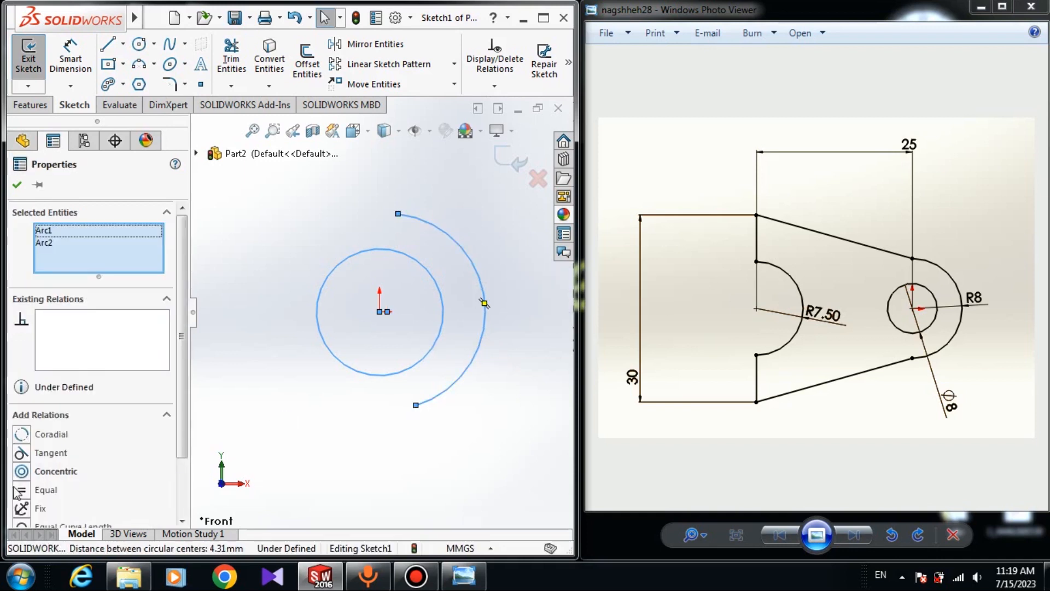
click(22, 472)
click(17, 184)
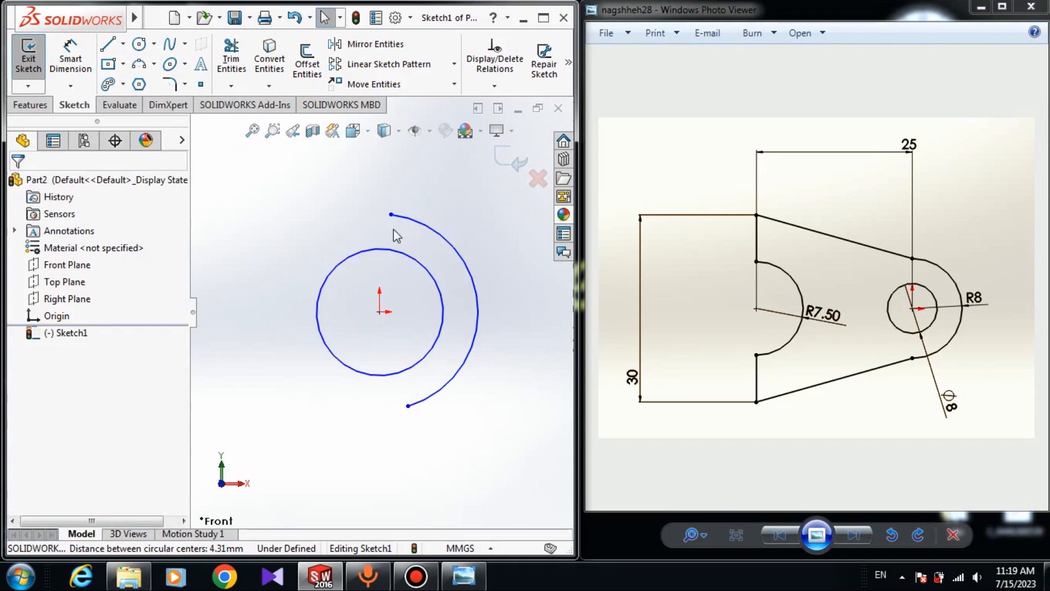
Turn on the display of sketch relations in the graphics view.
click(418, 135)
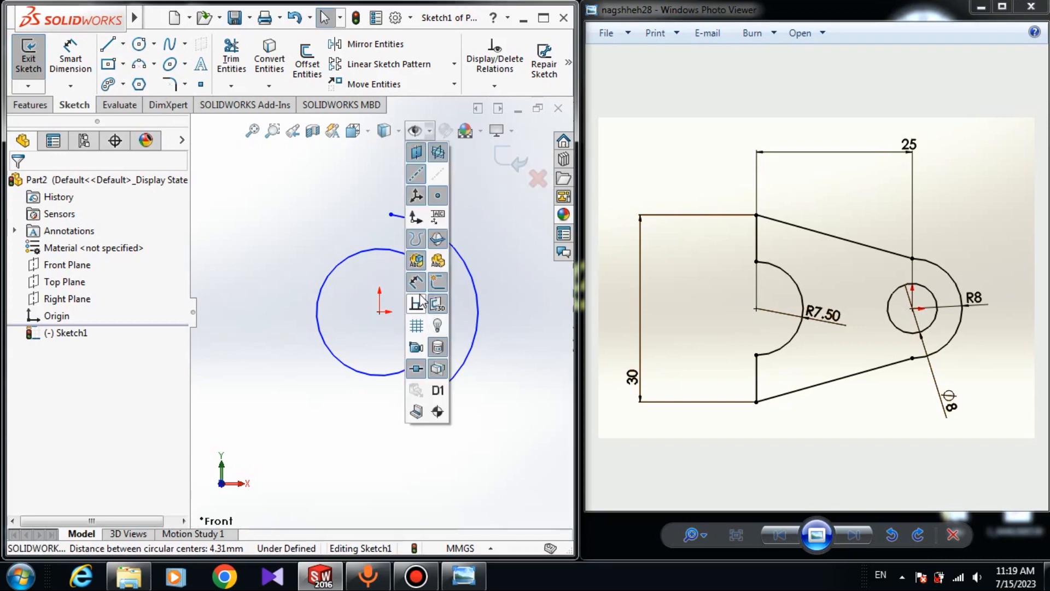
click(419, 302)
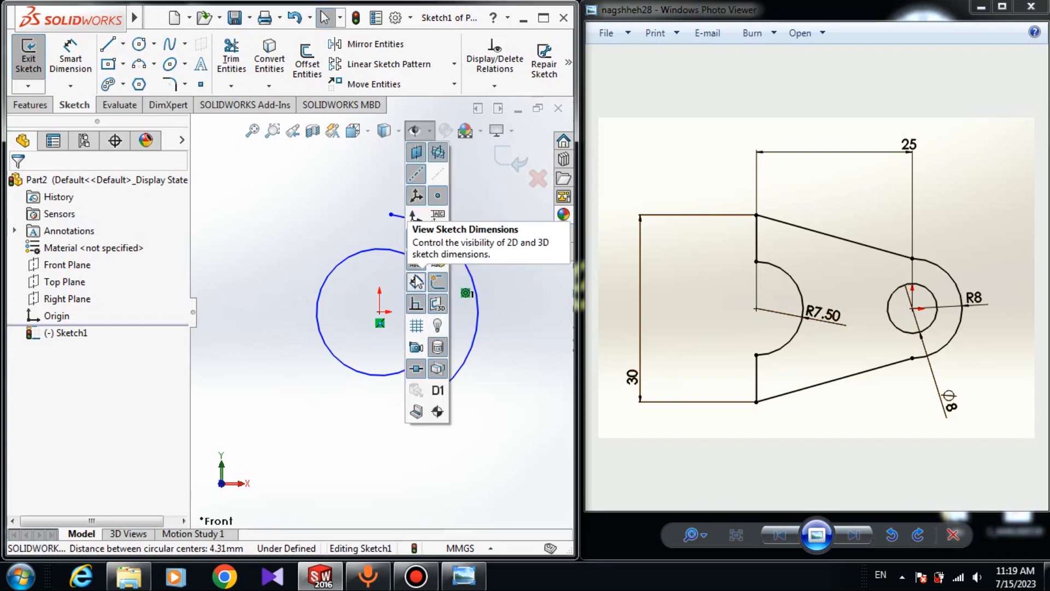
click(409, 277)
click(239, 246)
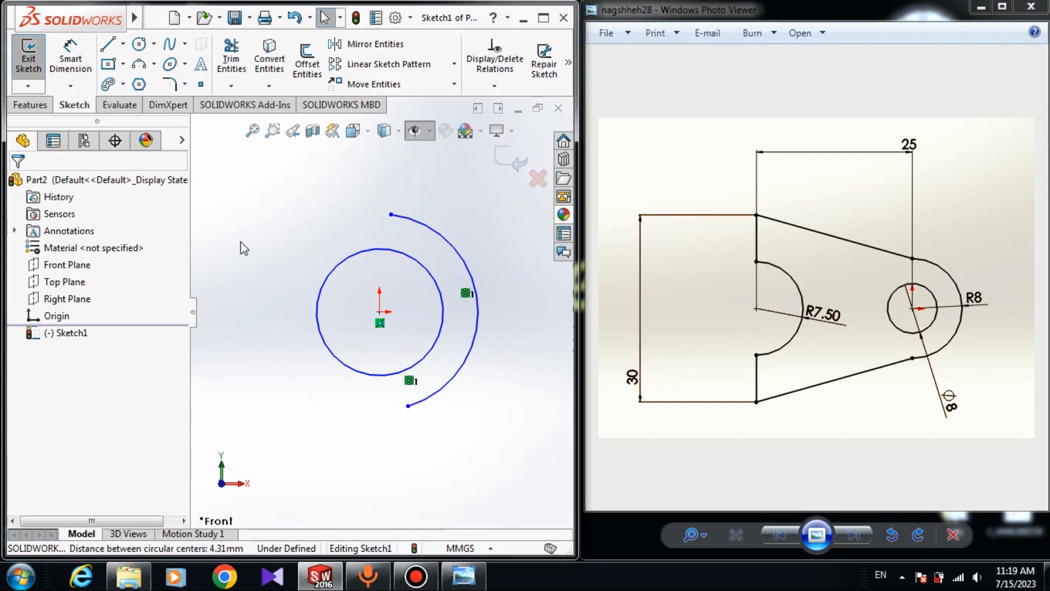
Align both endpoints of the outer arc vertically with the circle's centre.
click(391, 214)
ctrl+click(380, 312)
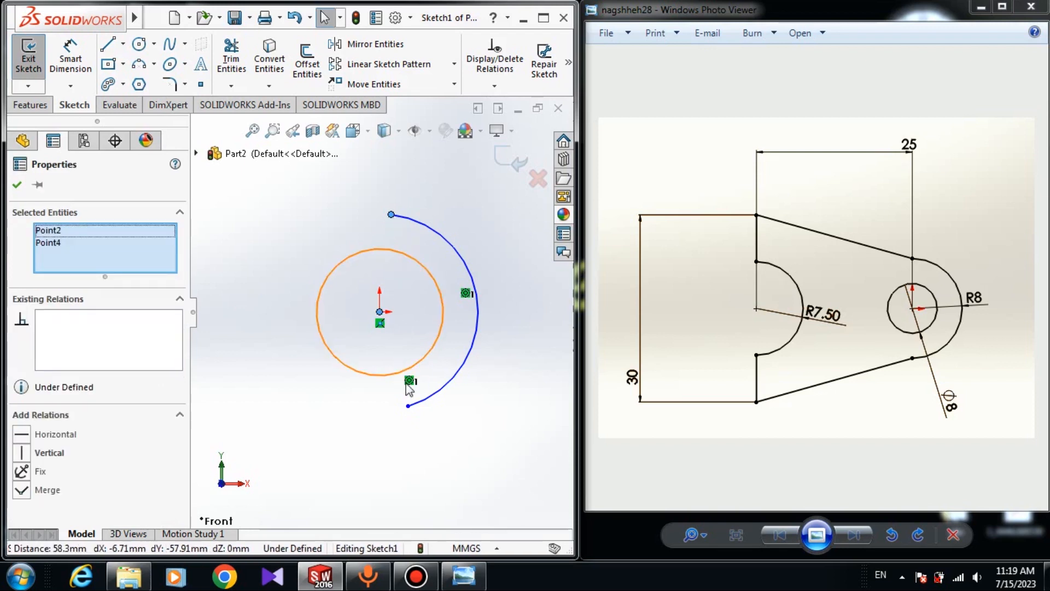
ctrl+click(408, 405)
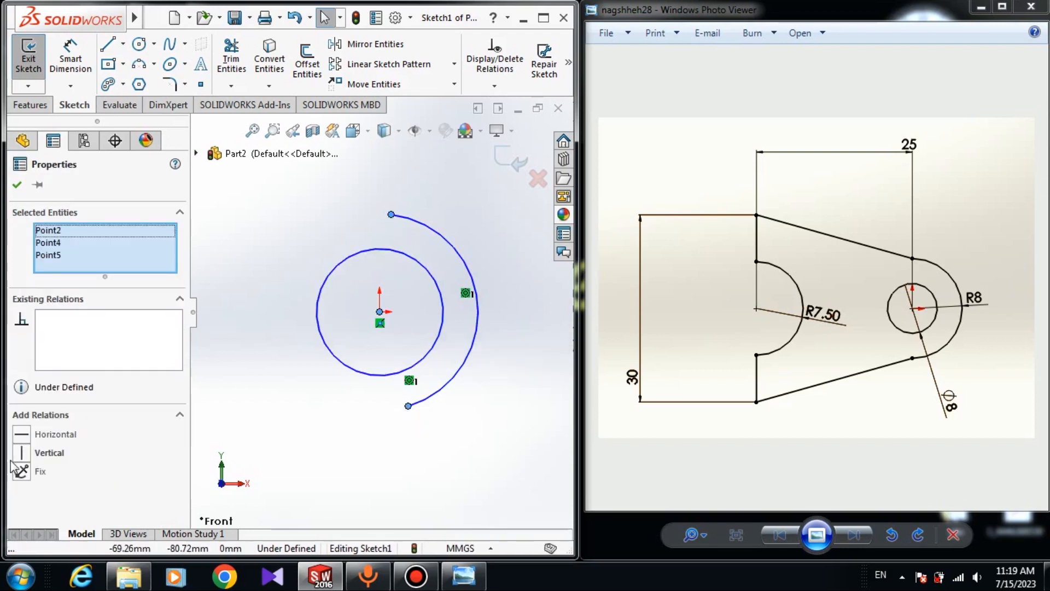
click(22, 453)
click(17, 184)
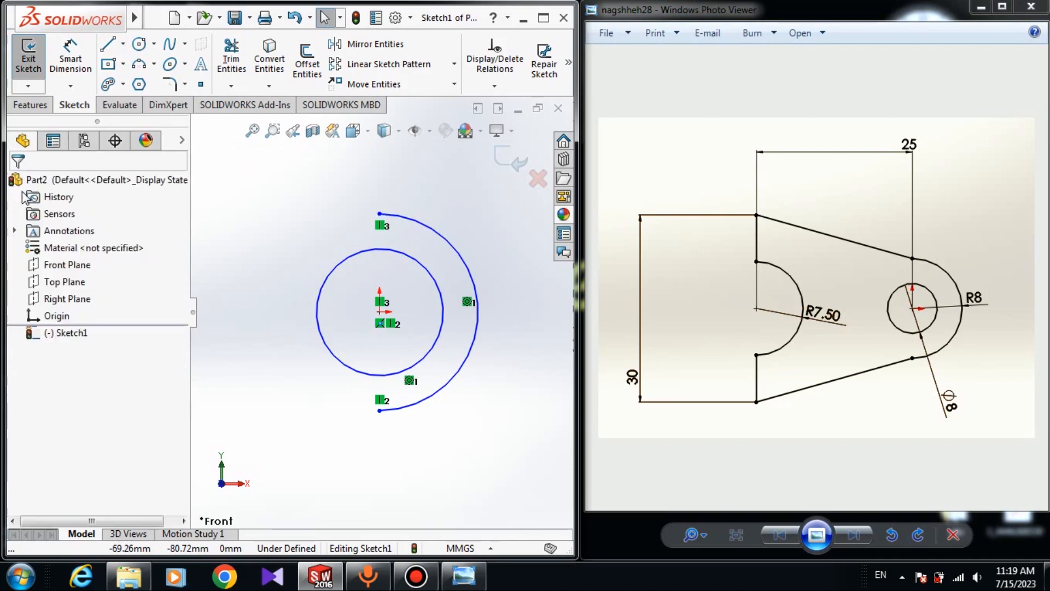
Draw a slanted line from the outer arc's upper endpoint up to the left, followed by a vertical line about 62 mm downwards.
scroll(419, 318, up, 3)
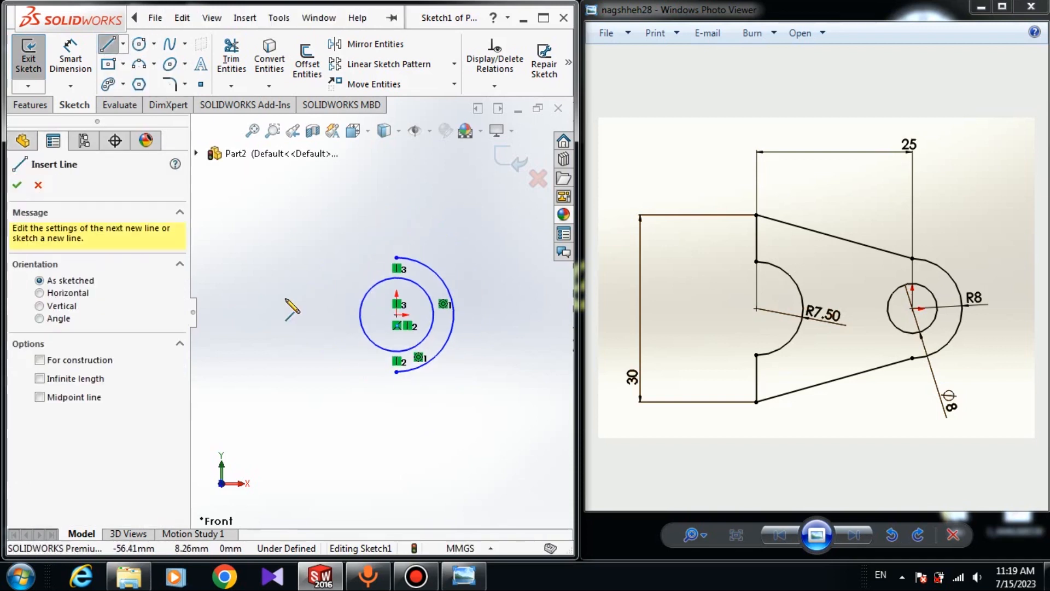
click(397, 257)
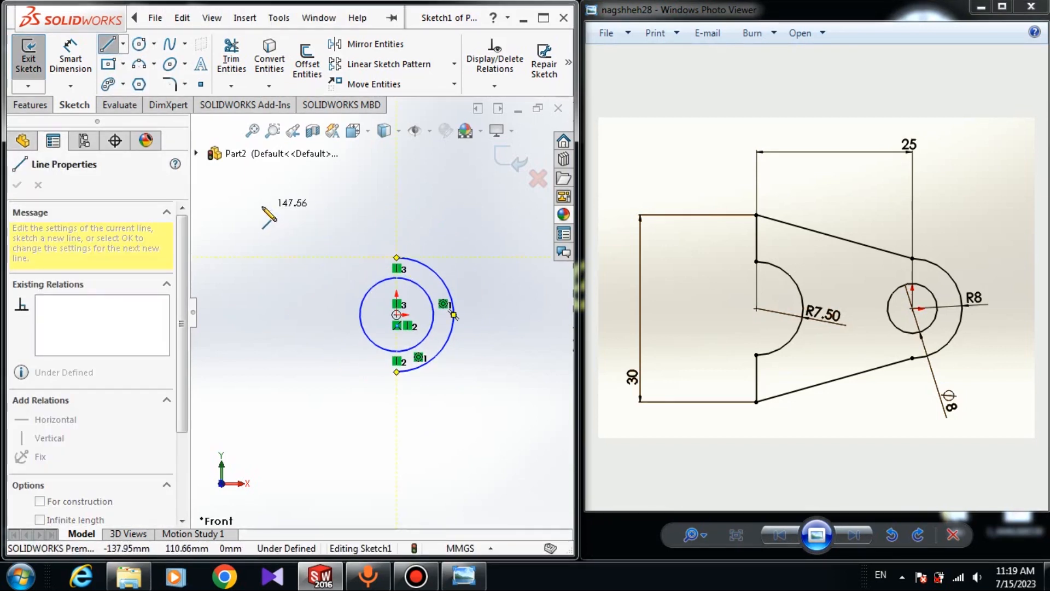
click(258, 197)
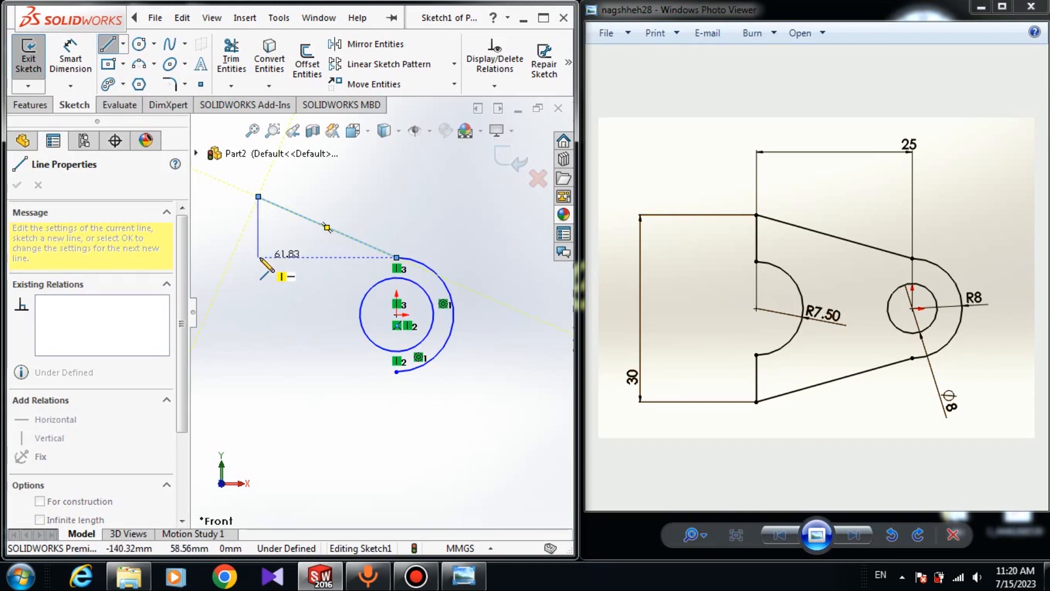
click(259, 258)
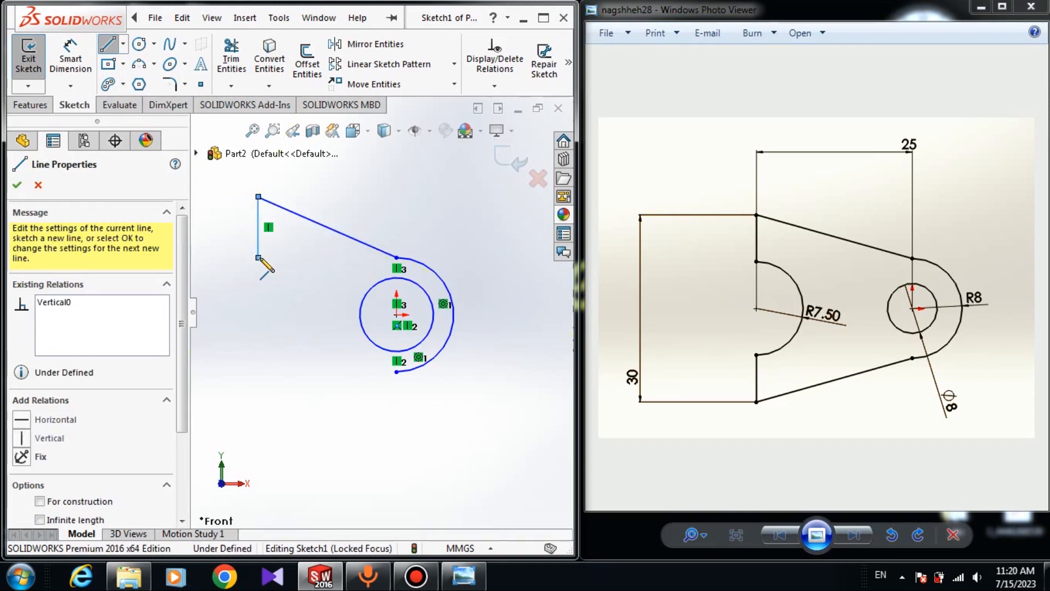
key(Escape)
key(Escape)
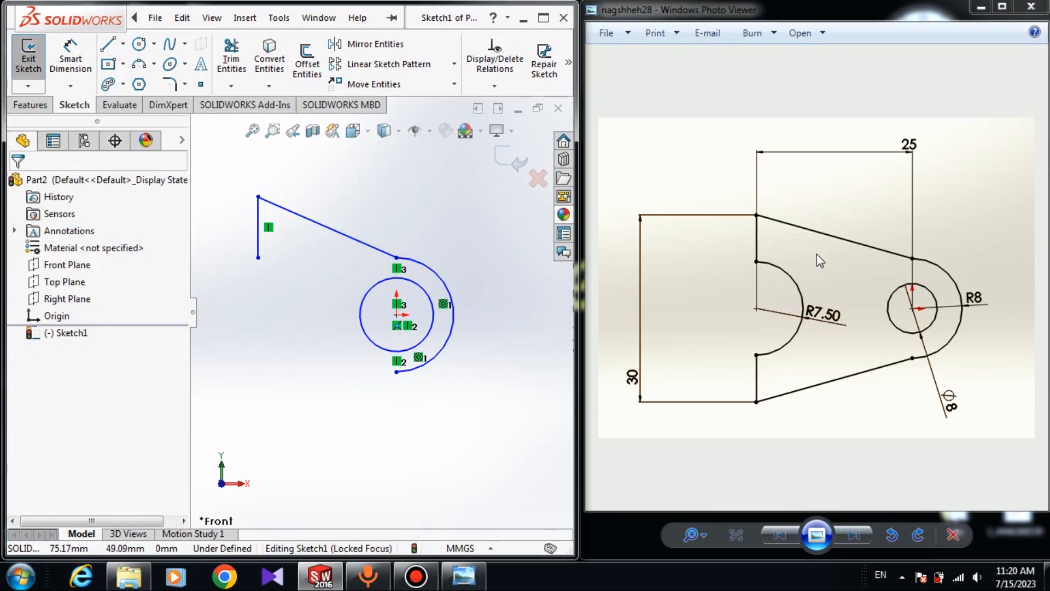
Draw a three-point arc of about 49 mm radius from the vertical line's lower end, curving inwards towards the circle.
click(139, 64)
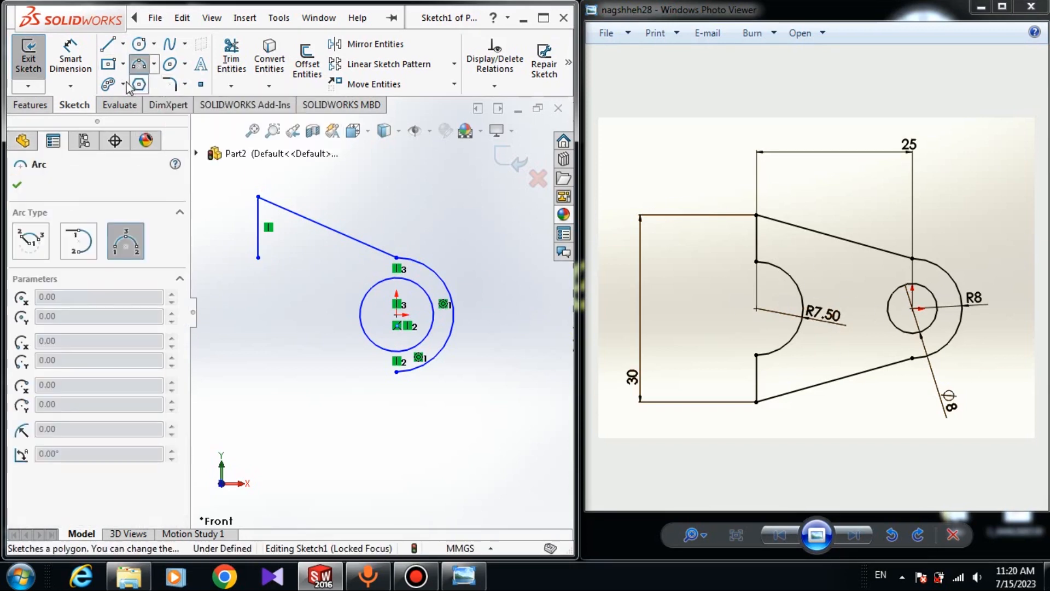
click(259, 257)
click(253, 348)
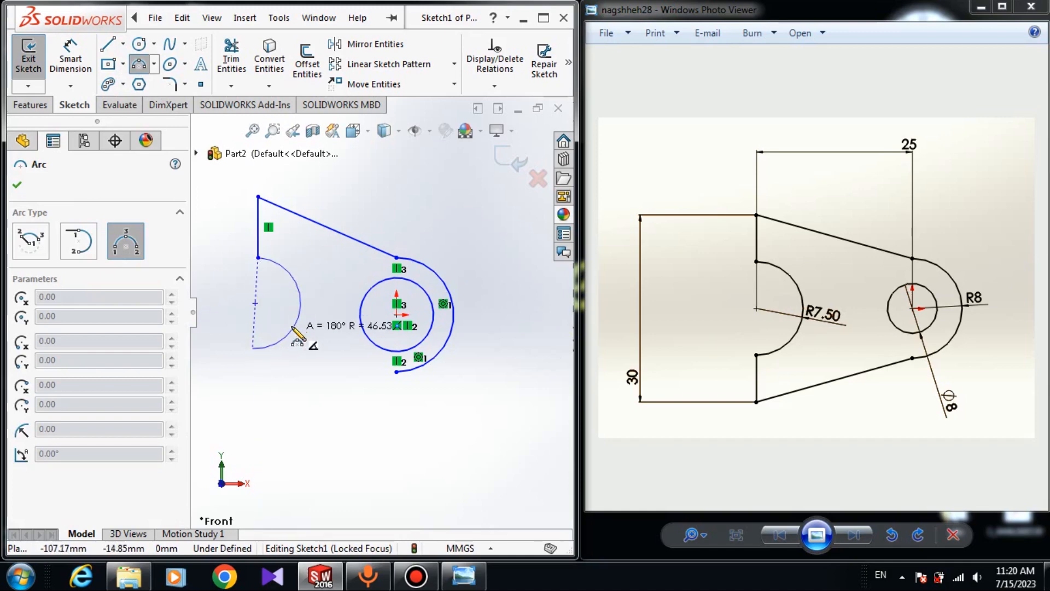
click(290, 323)
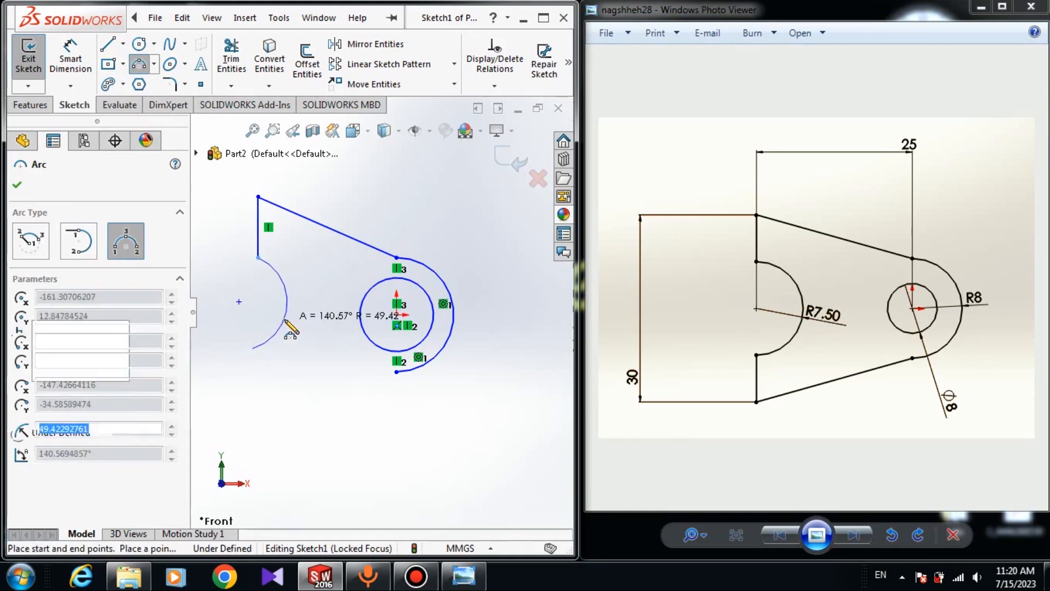
Close the outline with a vertical line down from the inner arc's lower end and a slanted line to the outer arc's lower endpoint.
key(l)
click(253, 348)
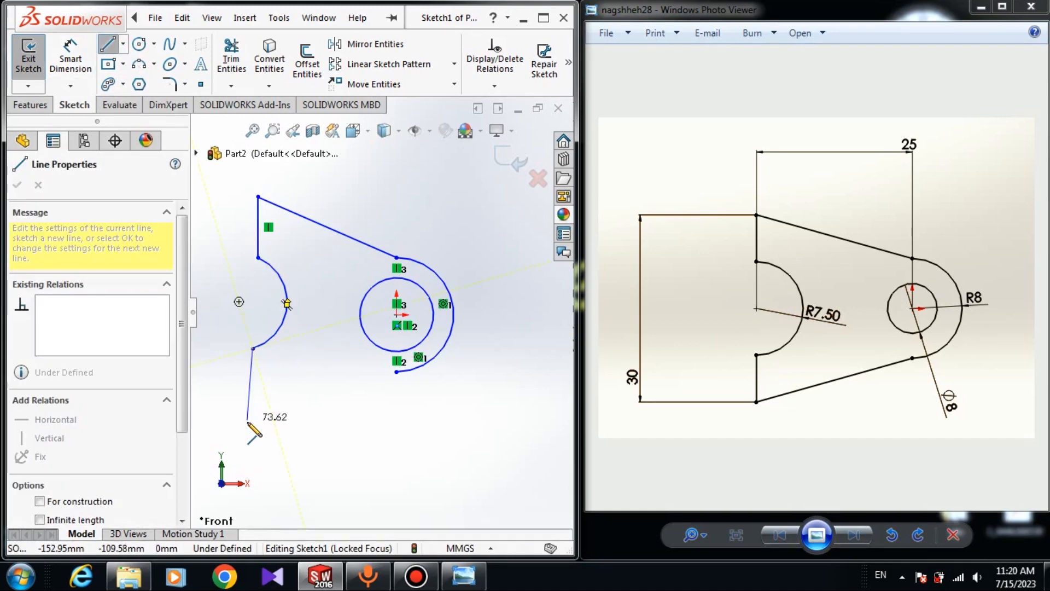
click(253, 427)
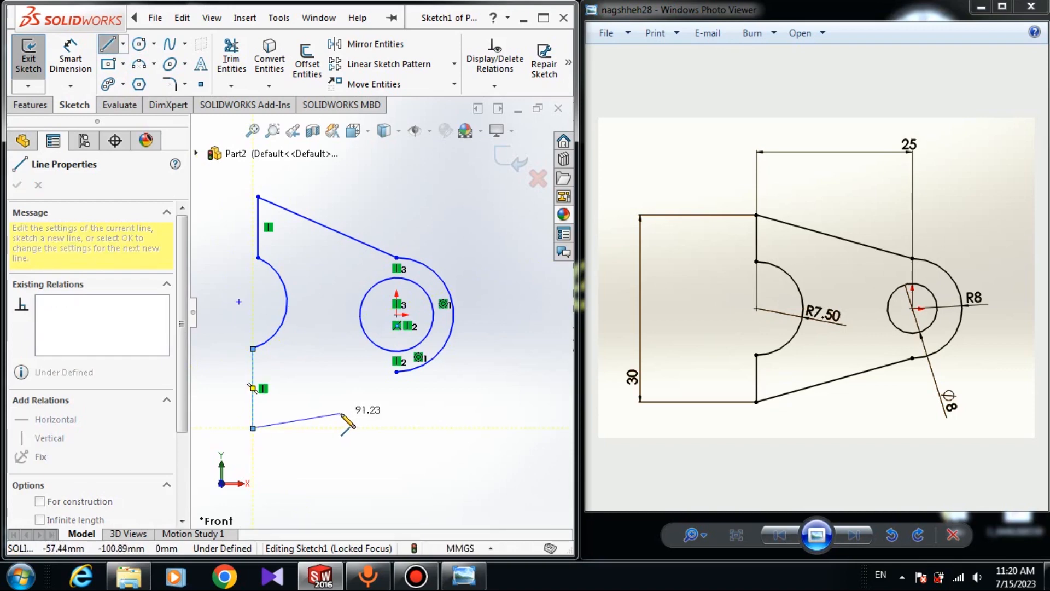
click(396, 372)
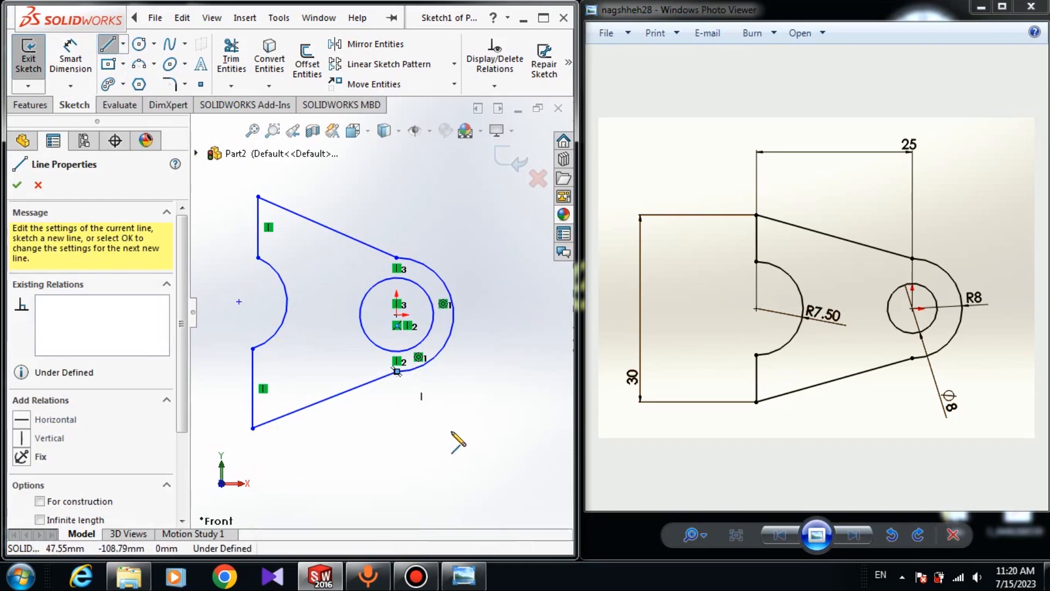
right_click(449, 400)
click(451, 410)
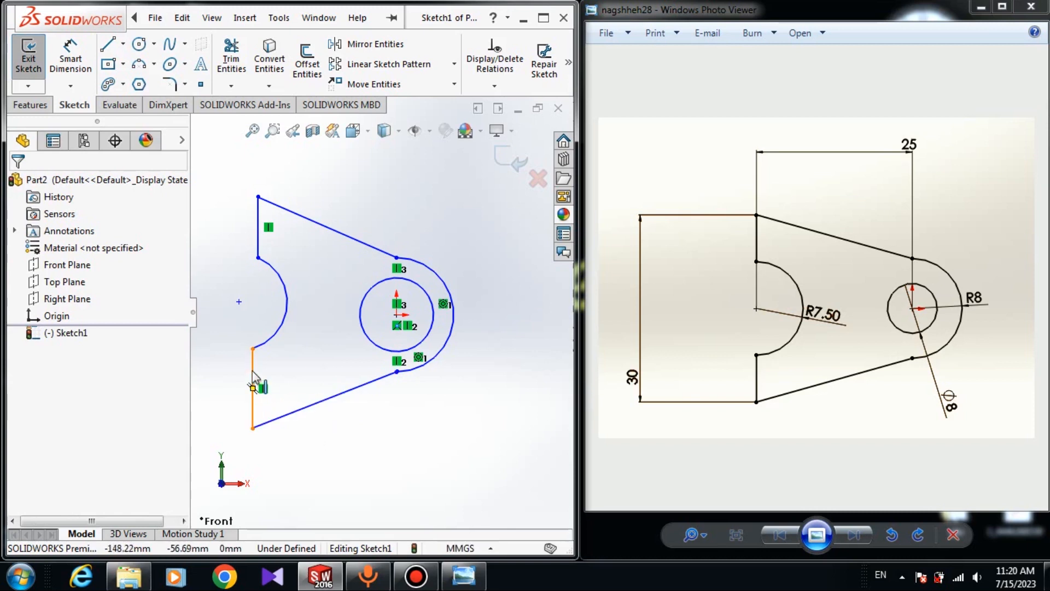
Add an Equal relation between the two vertical lines on the profile's left side.
click(253, 390)
ctrl+click(259, 235)
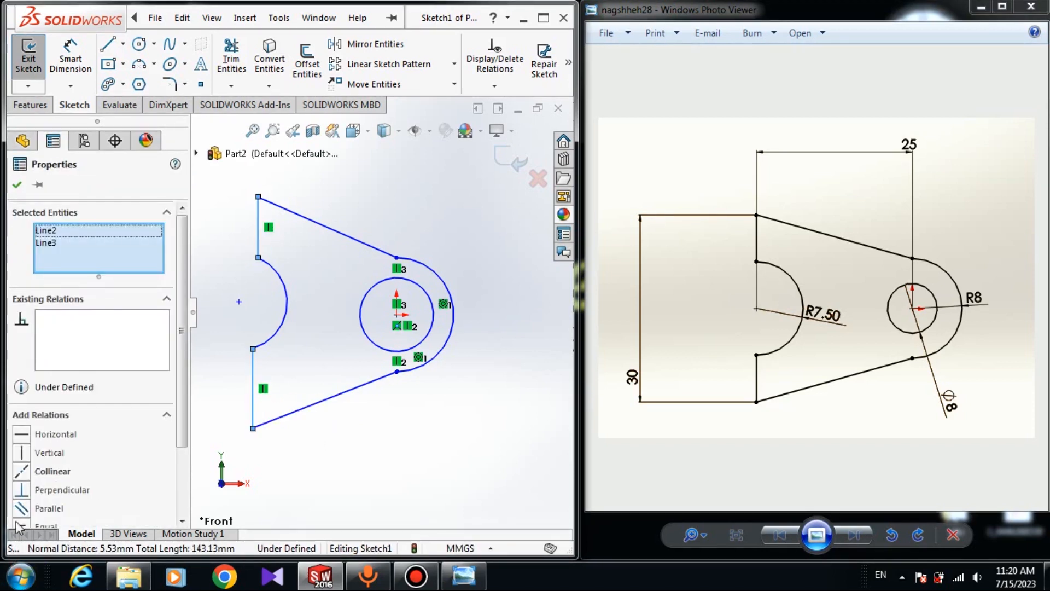
scroll(164, 404, down, 3)
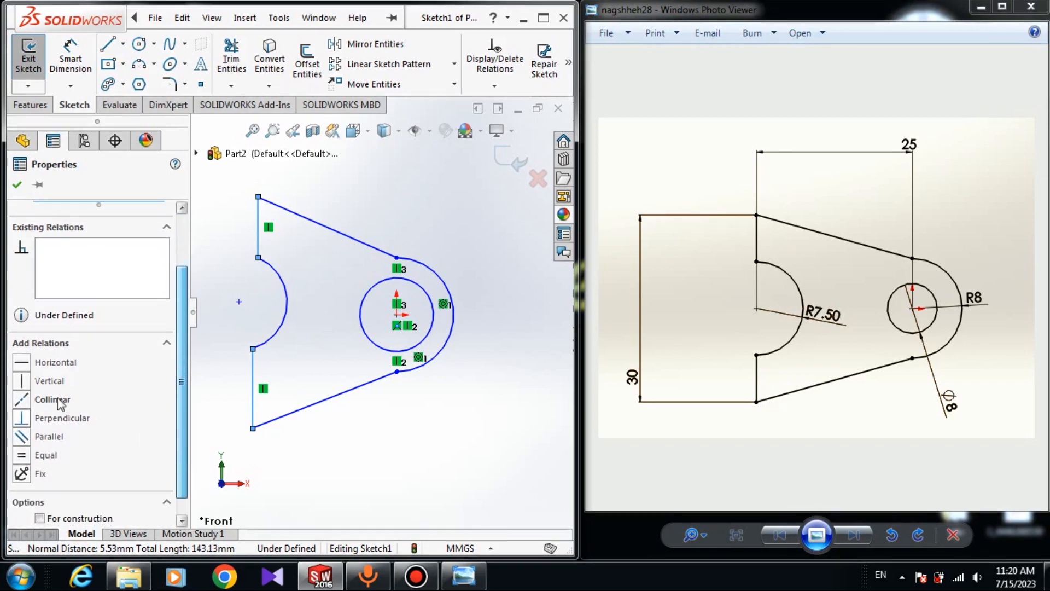
click(22, 456)
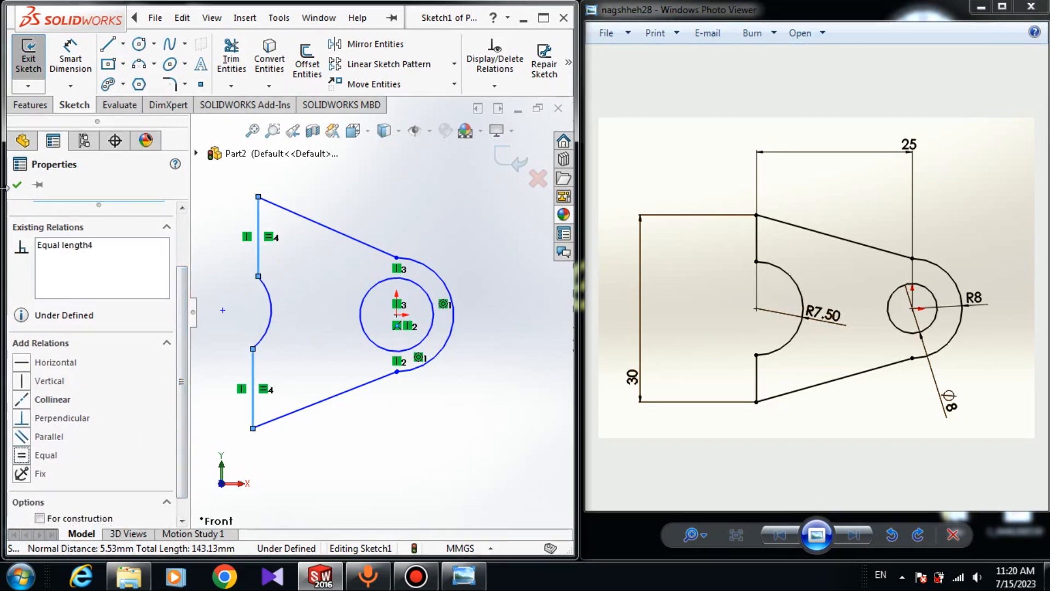
Add an Equal relation between the upper and lower slanted lines of the profile.
click(370, 429)
click(317, 402)
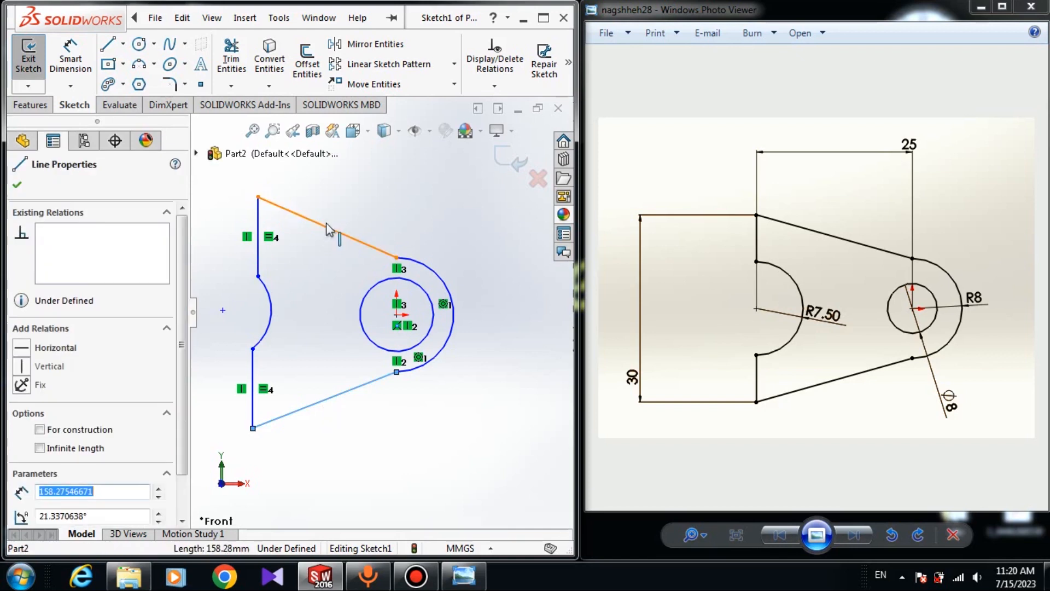
ctrl+click(328, 229)
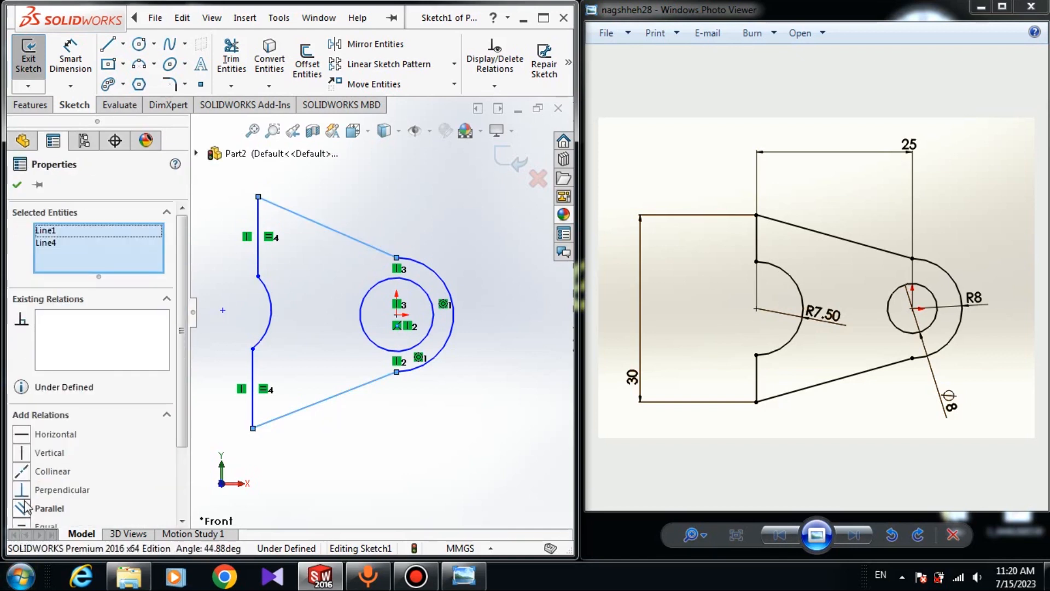
click(22, 527)
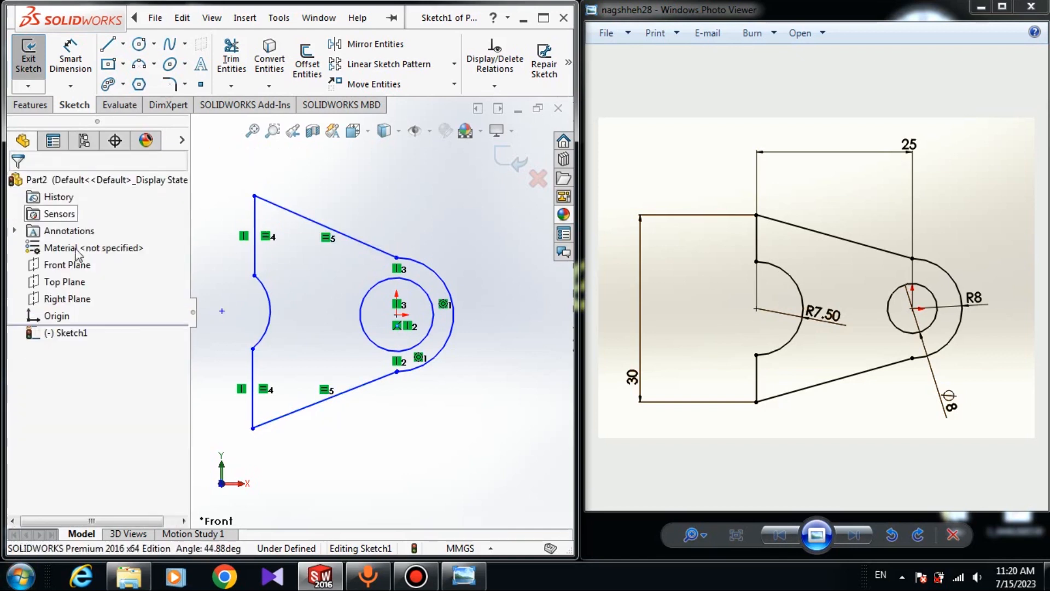
key(Escape)
click(253, 368)
key(Escape)
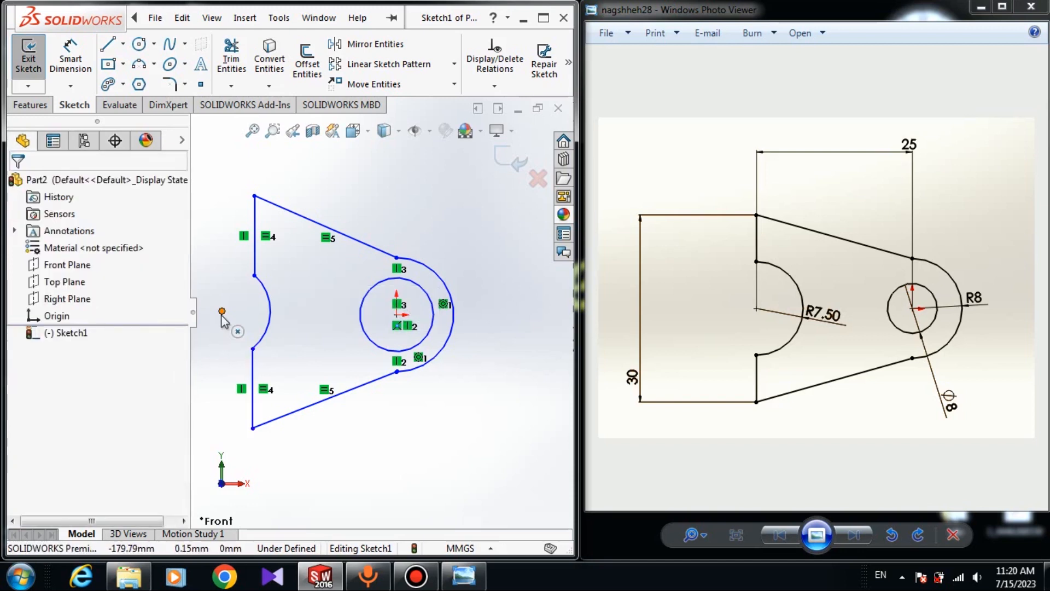
Try a Horizontal relation between the notch arc's centre and the circle's centre, and undo it.
click(222, 312)
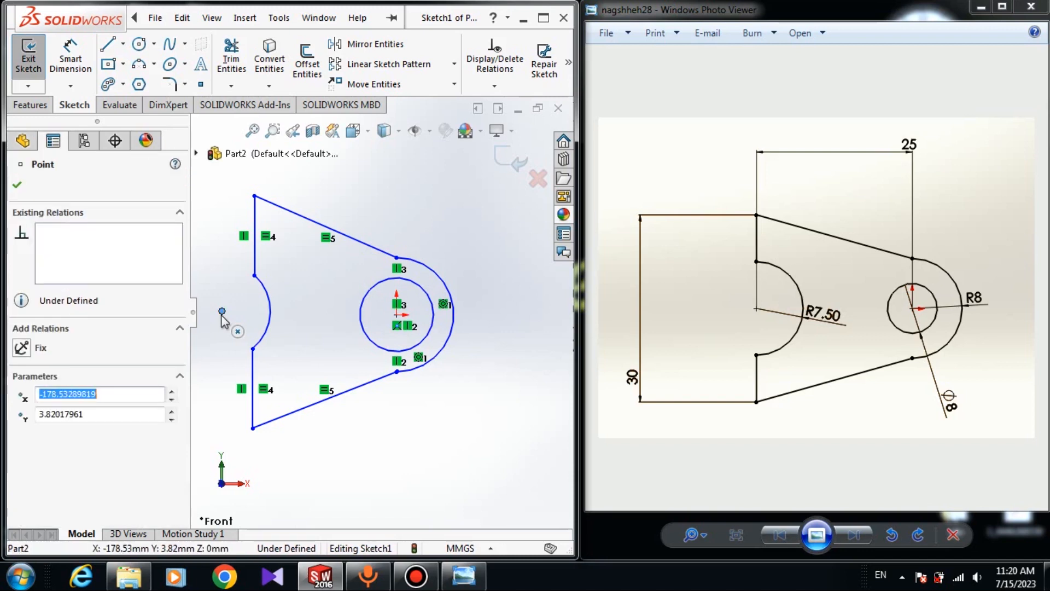
ctrl+click(400, 320)
click(20, 438)
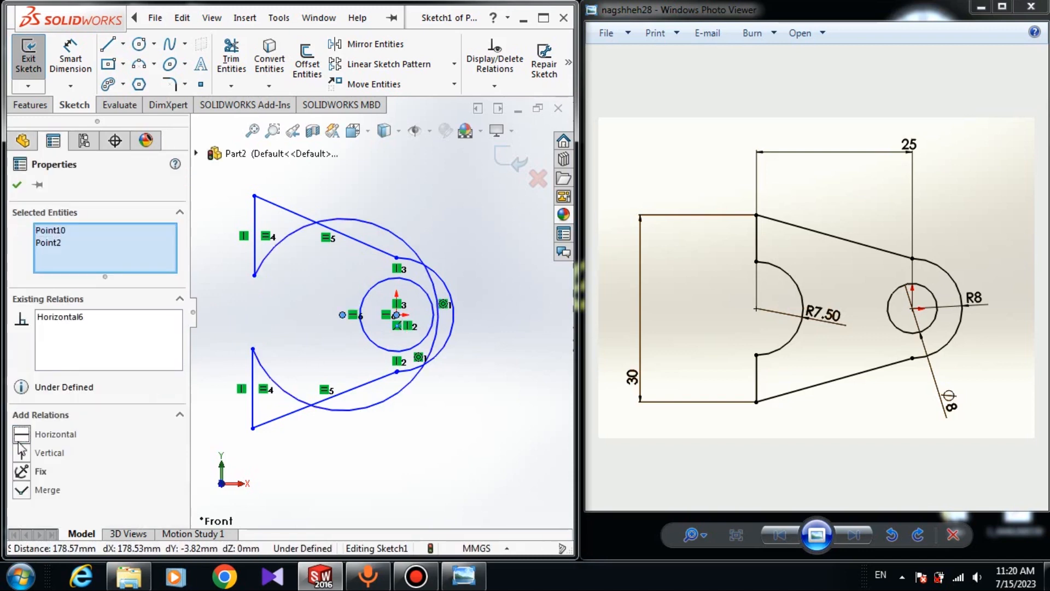
key(ctrl+z)
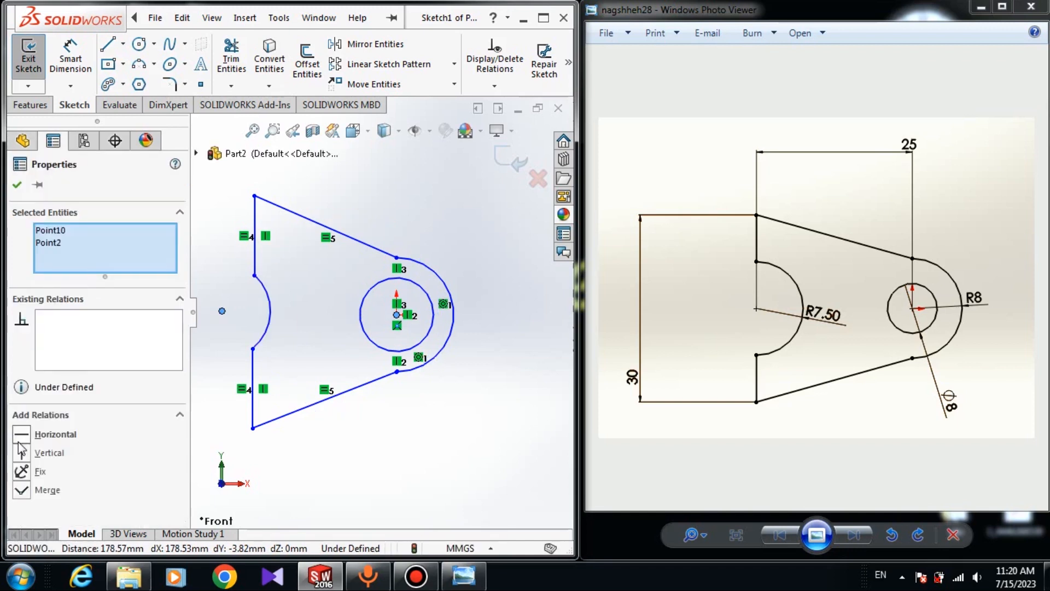
click(228, 339)
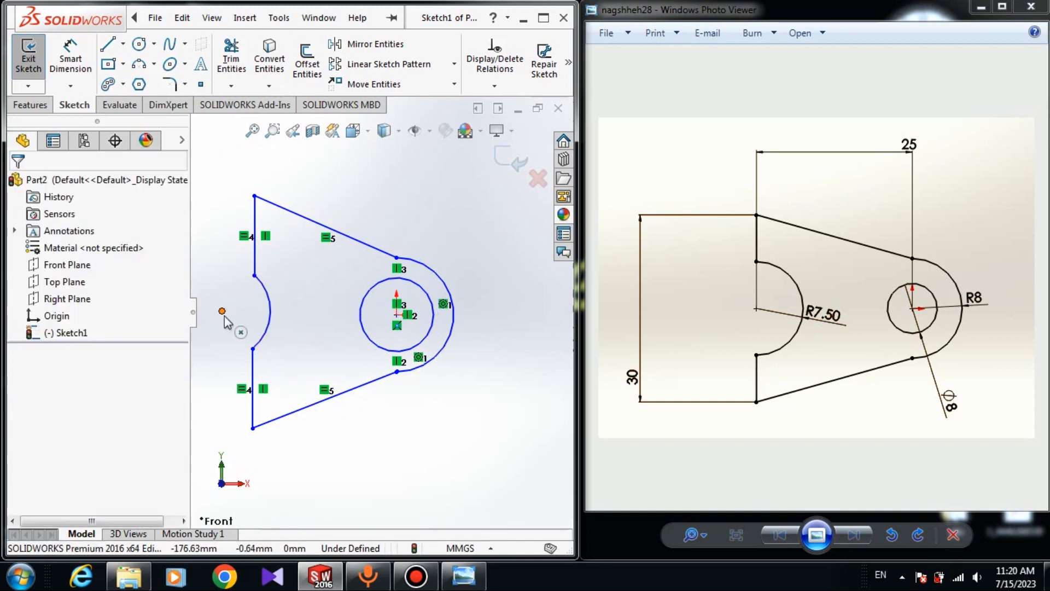
Try again to align the notch arc's centre with the circle's centre using a Horizontal relation.
click(222, 311)
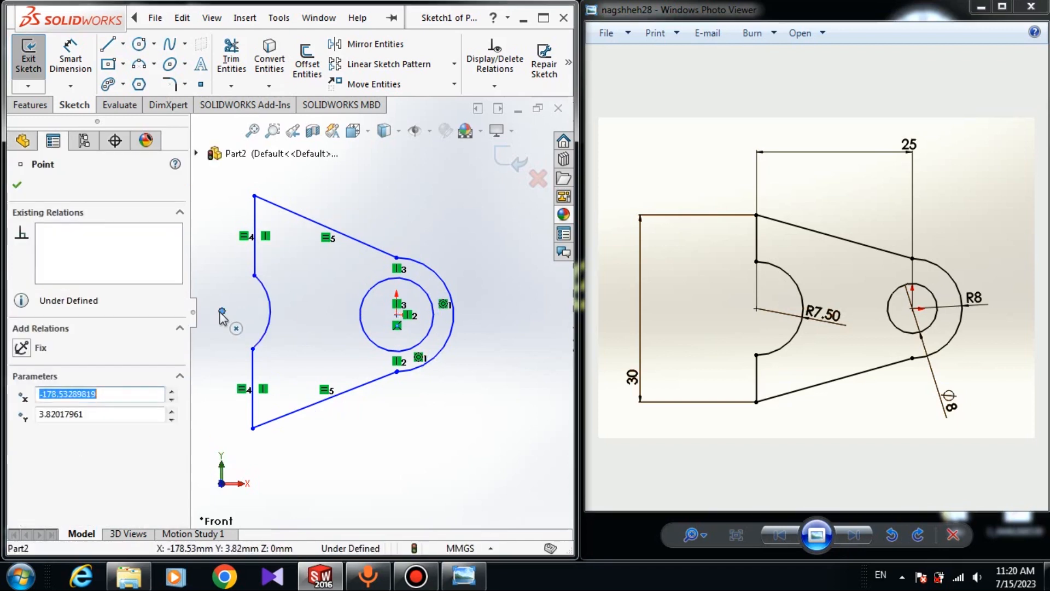
ctrl+click(397, 316)
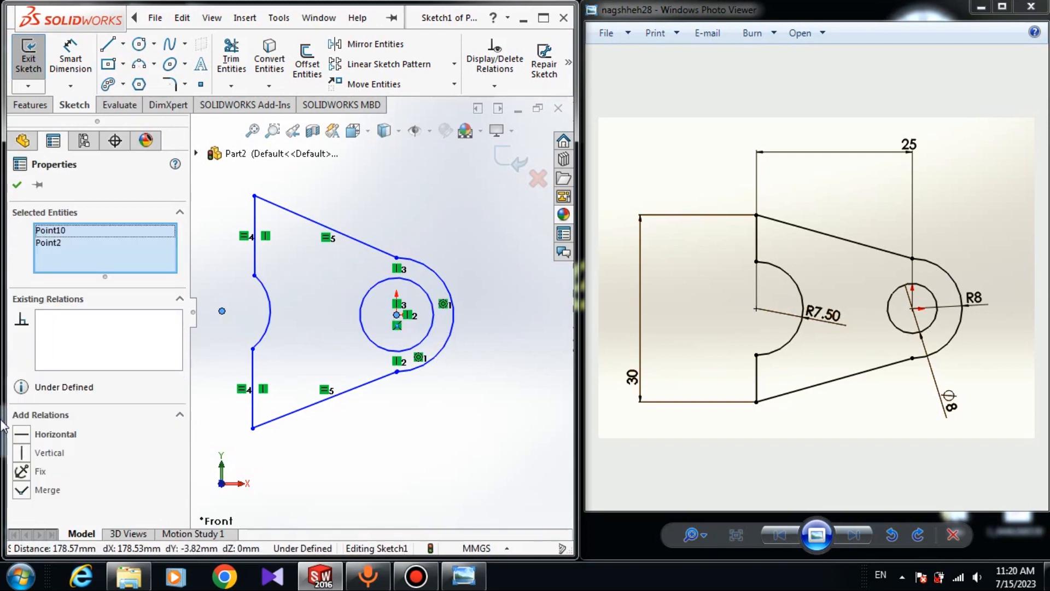
click(25, 434)
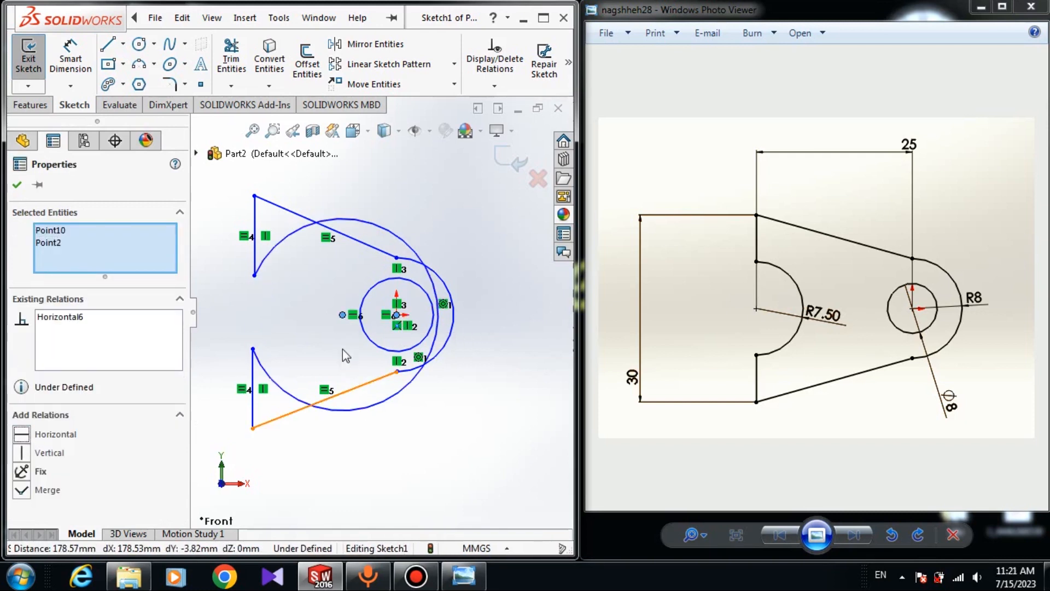
click(319, 333)
Try to reshape the enlarged notch arc by moving its endpoints and the adjoining vertical lines.
drag(255, 350, 203, 314)
drag(254, 239, 295, 266)
scroll(273, 357, up, 4)
scroll(274, 356, down, 4)
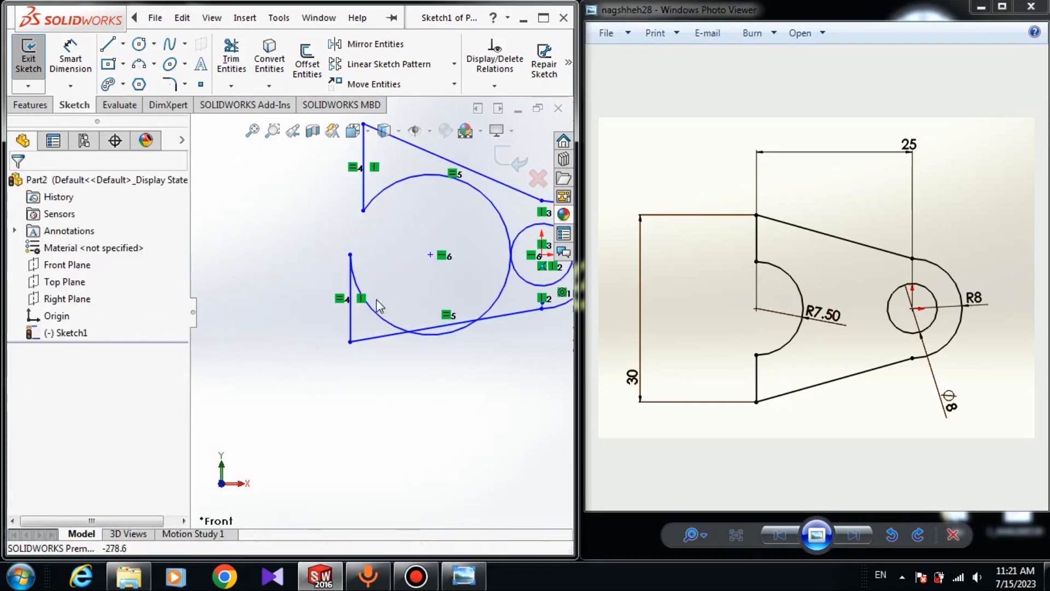
drag(375, 301, 394, 295)
drag(377, 254, 420, 283)
drag(440, 196, 434, 234)
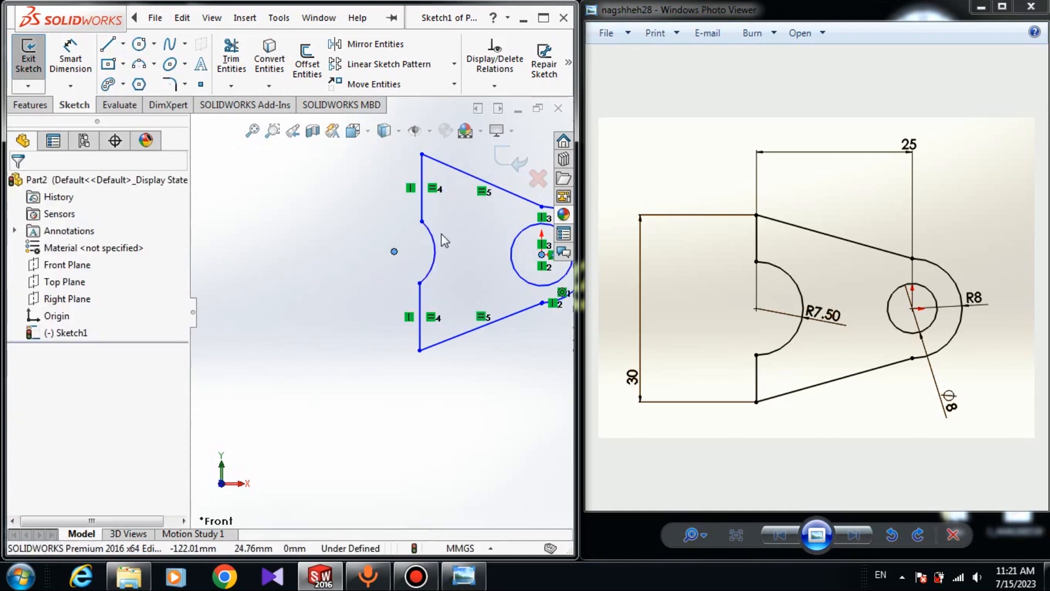
click(422, 221)
ctrl+click(420, 284)
scroll(446, 241, down, 5)
click(228, 212)
Dimension the inner circle's diameter as 8 mm.
click(79, 58)
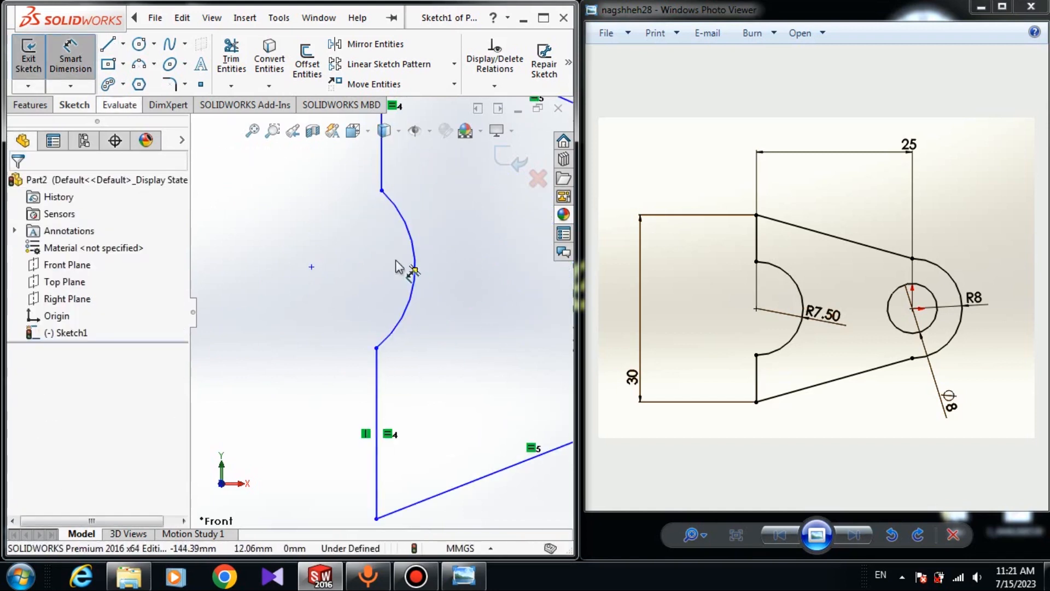
scroll(396, 263, up, 4)
scroll(453, 333, up, 3)
scroll(466, 331, down, 1)
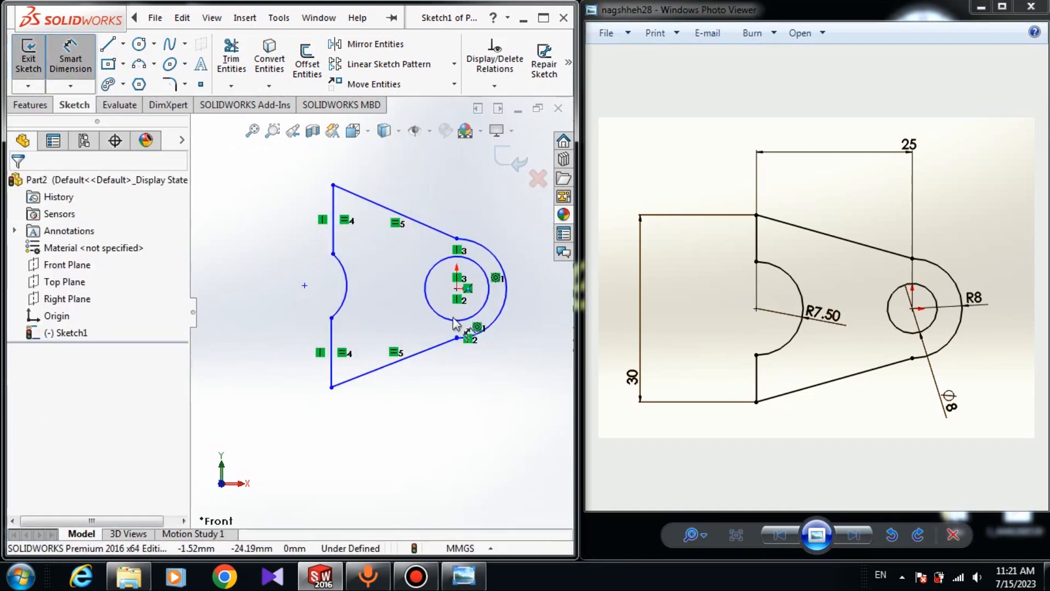
scroll(472, 320, down, 5)
click(392, 305)
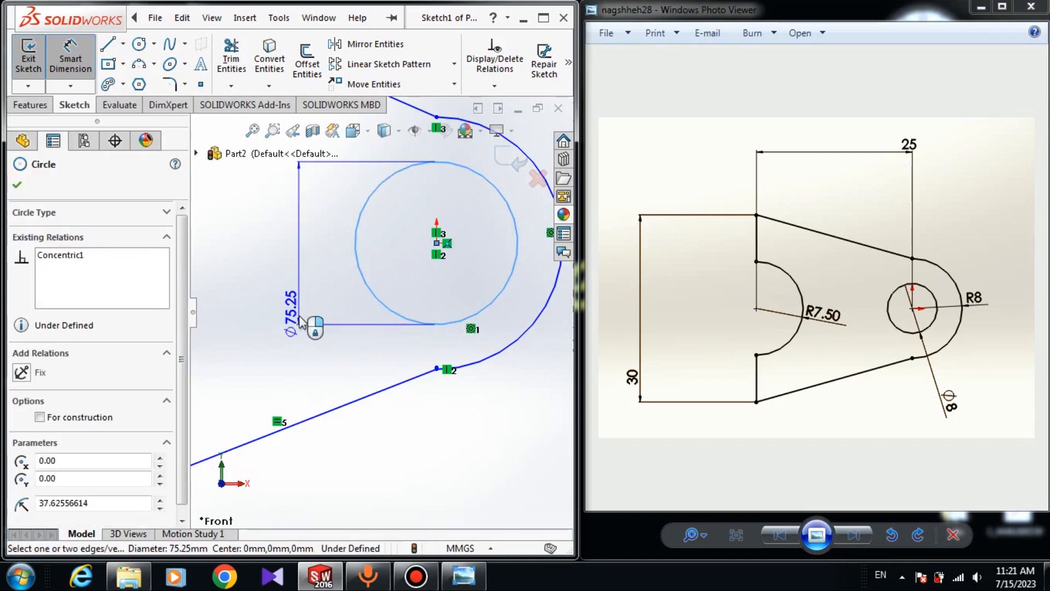
click(300, 320)
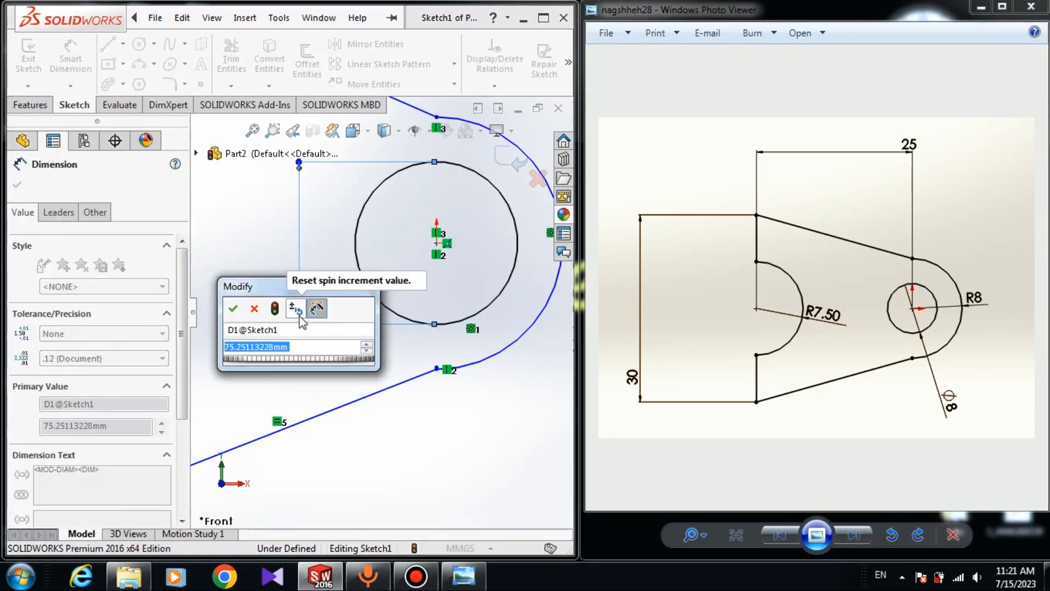
text(8)
key(Return)
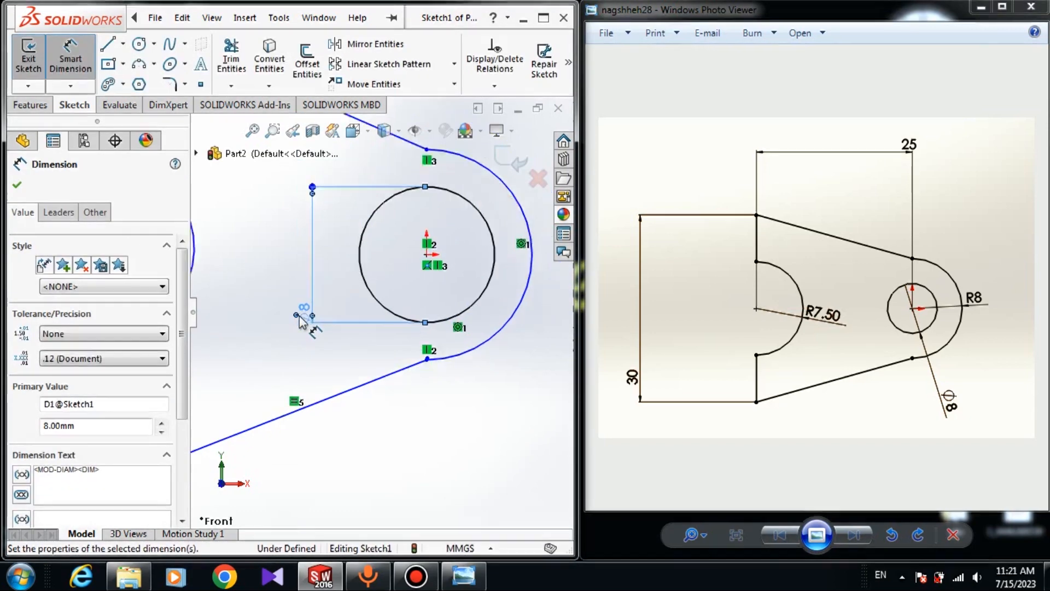
Dimension the outer arc's radius as 8 mm.
scroll(409, 310, up, 5)
click(469, 242)
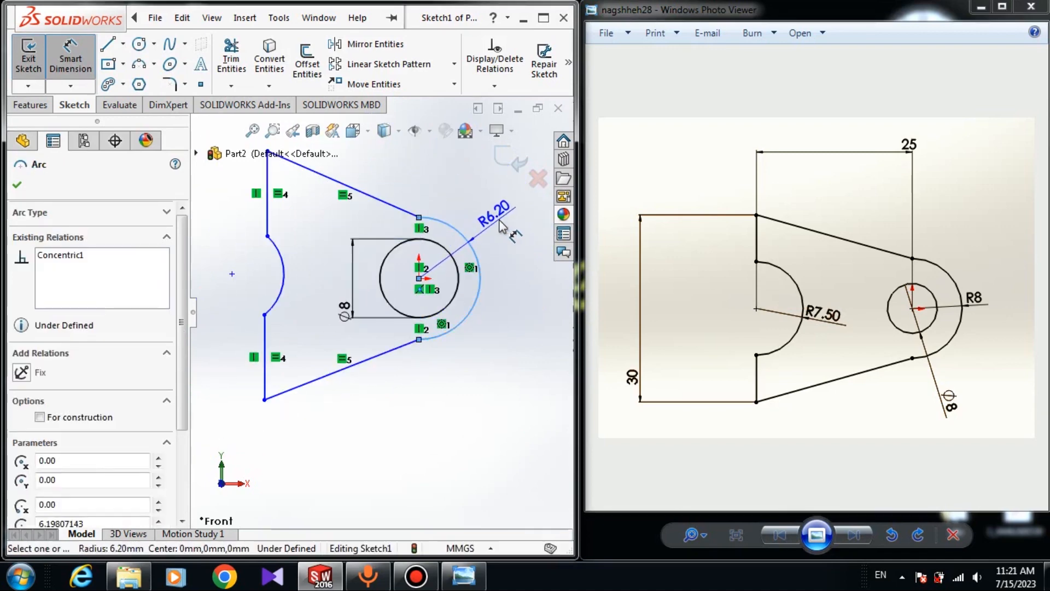
click(500, 224)
text(8)
key(Return)
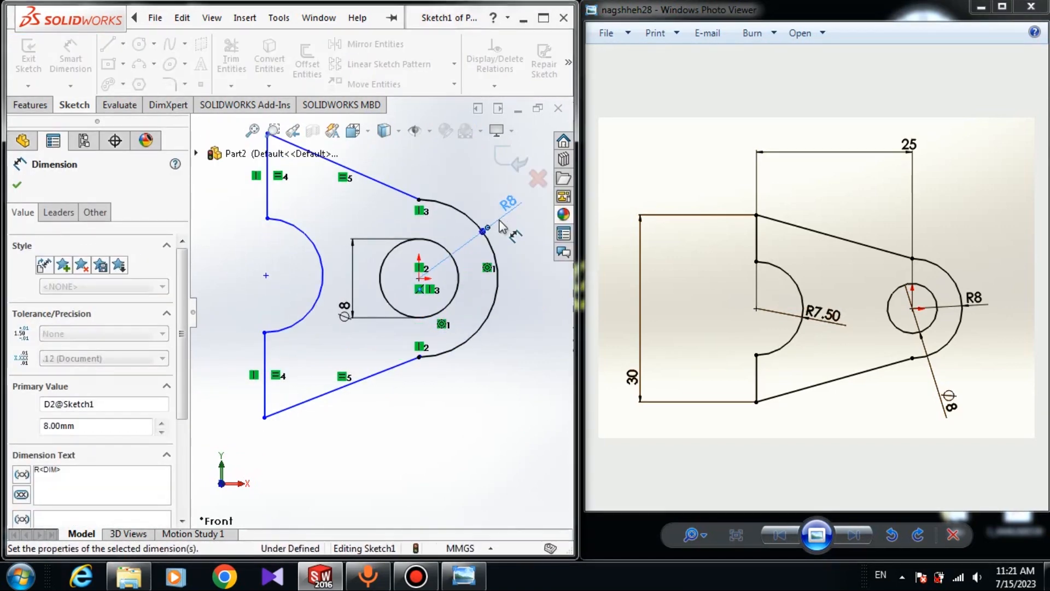
Dimension the horizontal distance between the notch arc's centre and the circle's centre as 25 mm, placed above the profile.
click(266, 276)
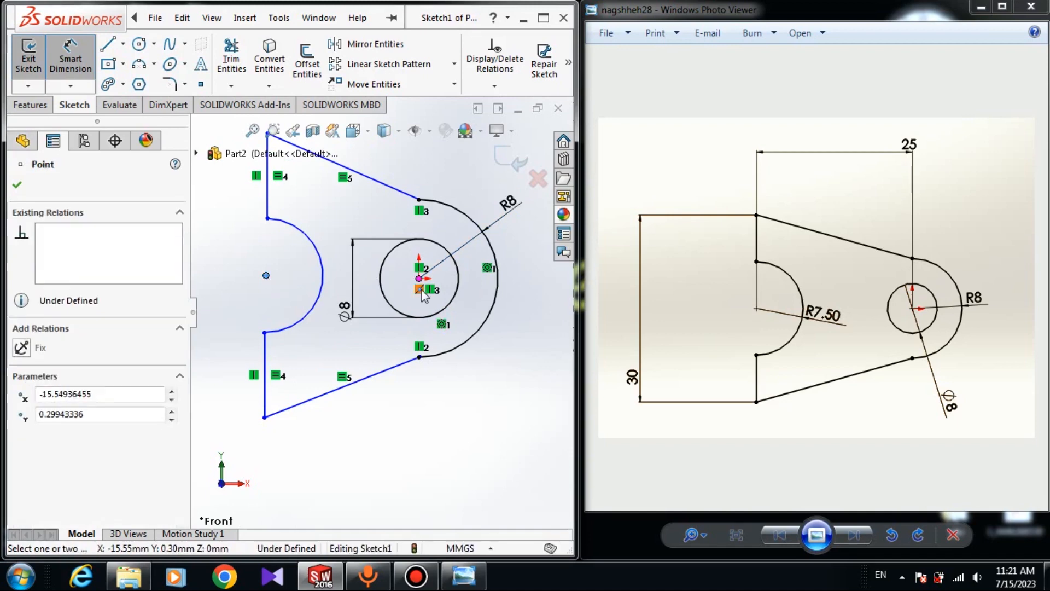
click(418, 279)
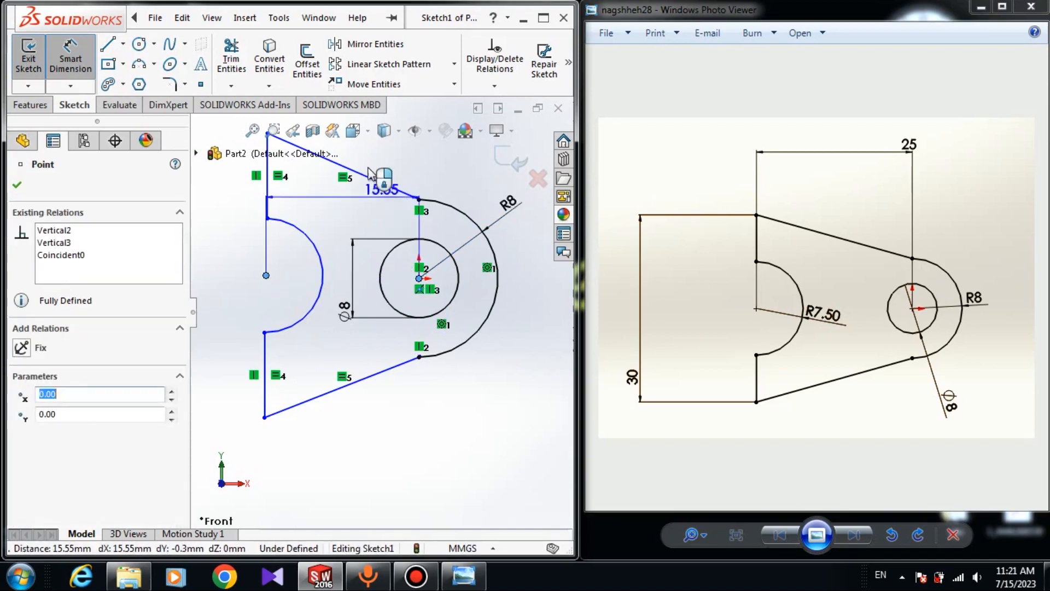
scroll(386, 189, up, 2)
click(359, 186)
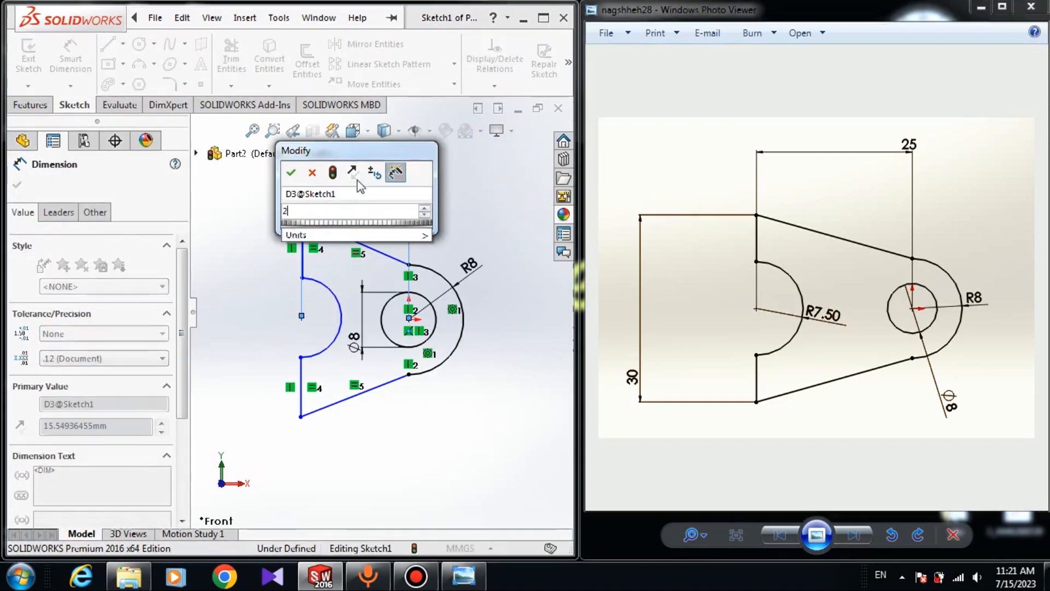
text(25)
key(Return)
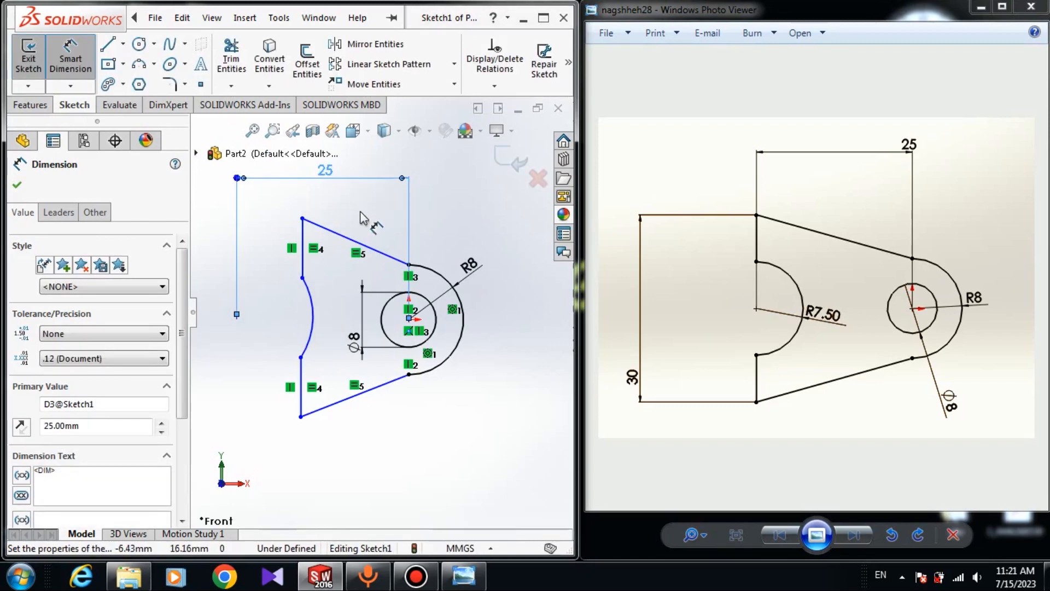
Dimension the vertical distance between the profile's upper and lower left corners as 30 mm.
click(302, 218)
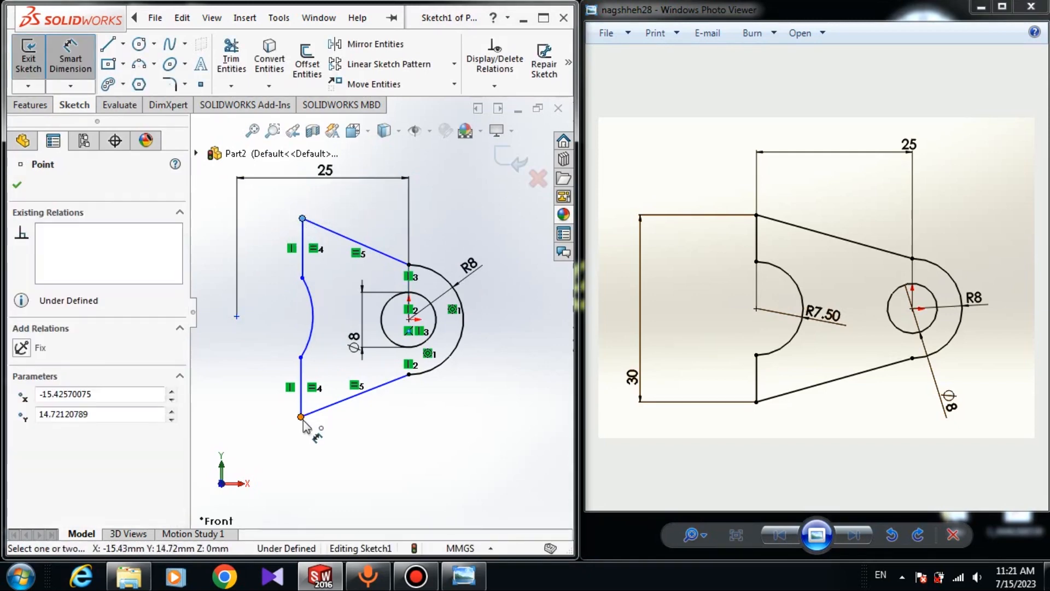
click(301, 417)
click(219, 355)
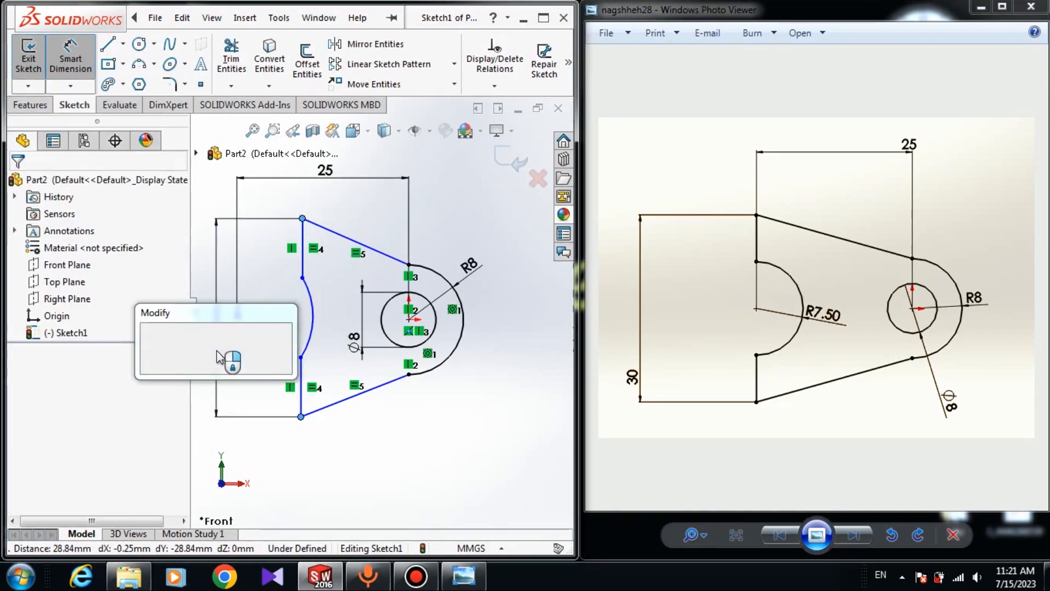
text(30)
key(Return)
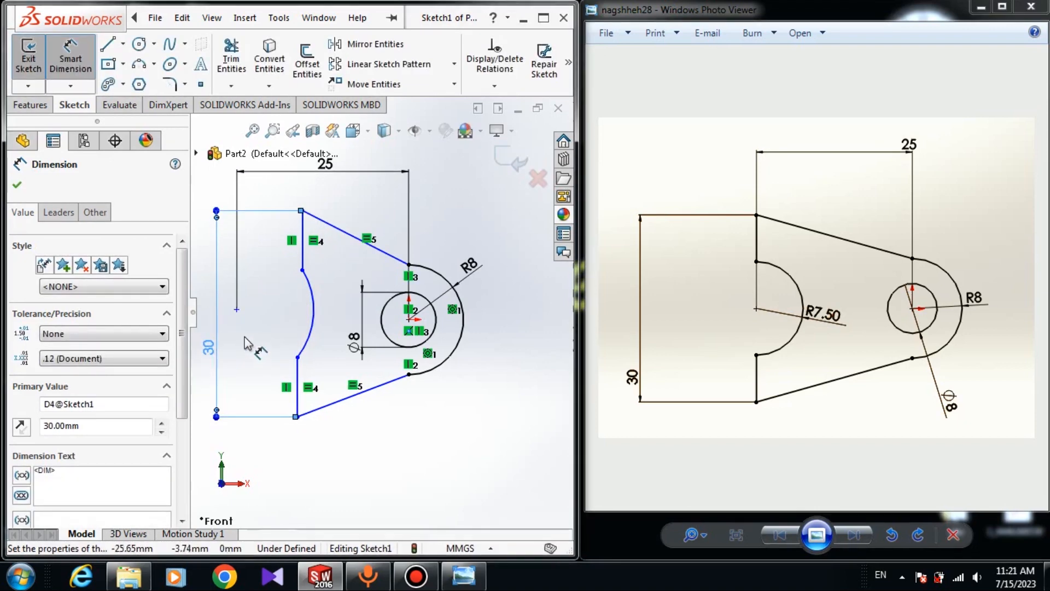
key(Escape)
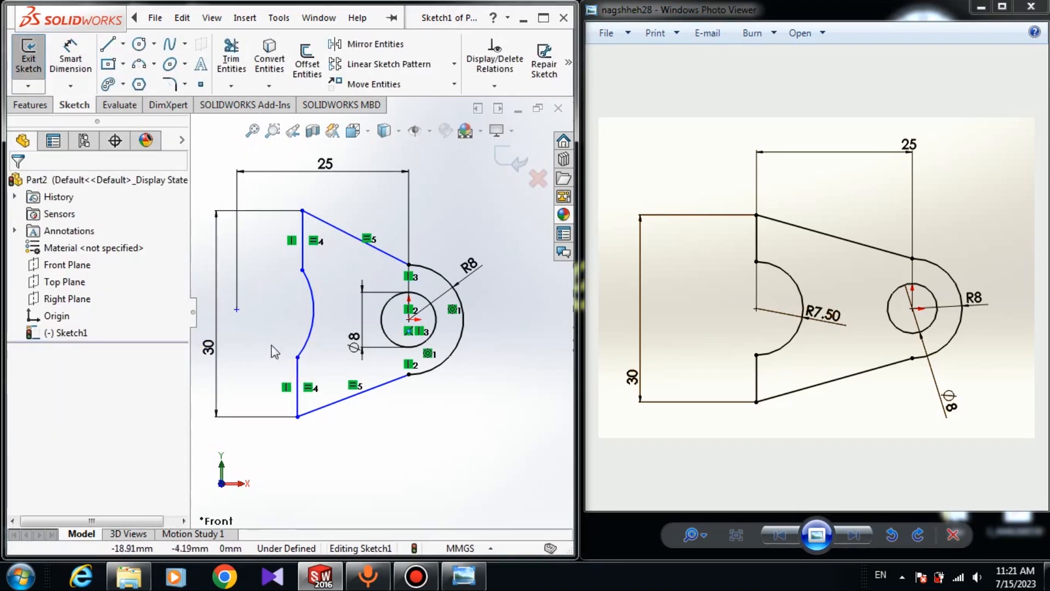
Add a Horizontal relation between the notch arc's centre point and the circle's centre.
click(236, 310)
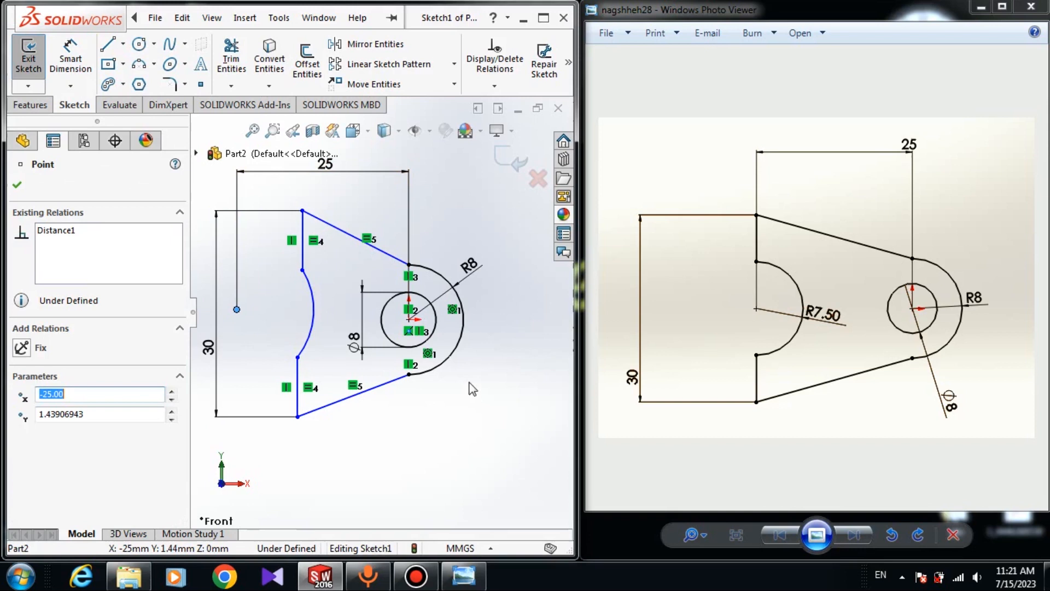
ctrl+click(409, 321)
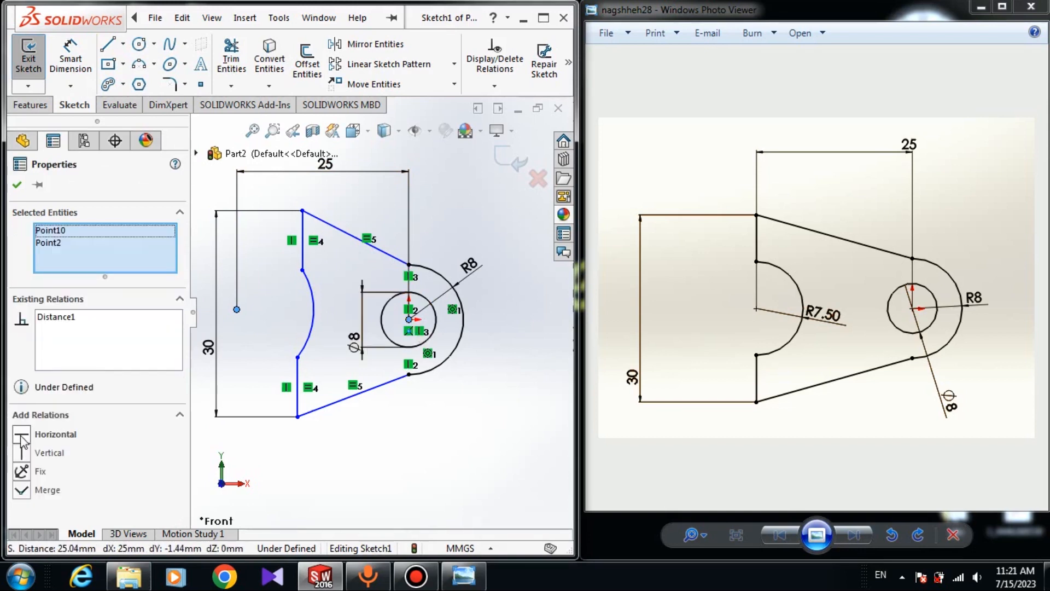
click(22, 438)
click(243, 361)
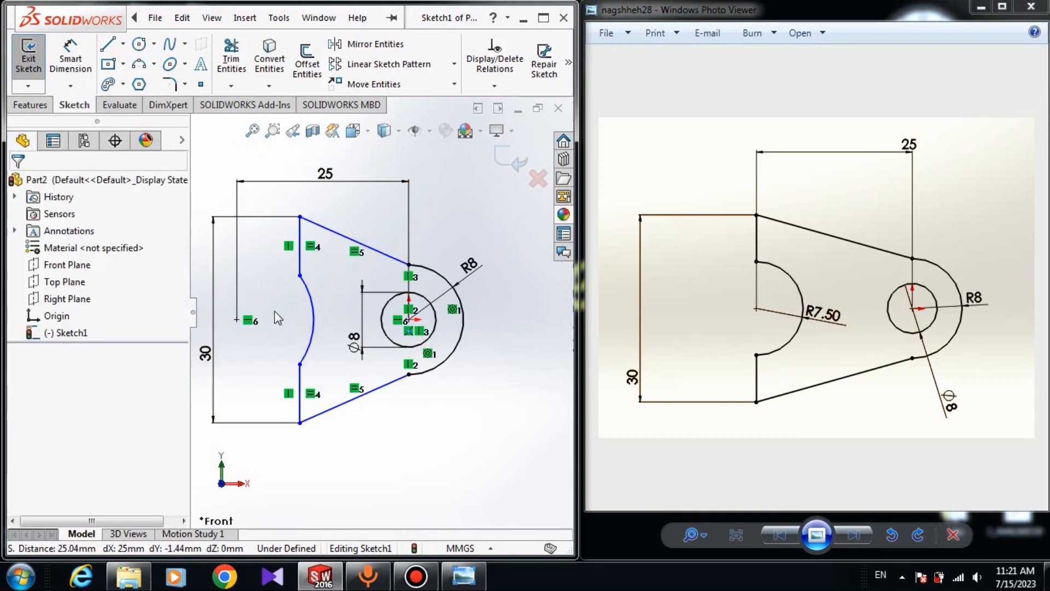
Add a Vertical relation between the notch arc's centre point and its upper endpoint.
click(236, 318)
ctrl+click(300, 275)
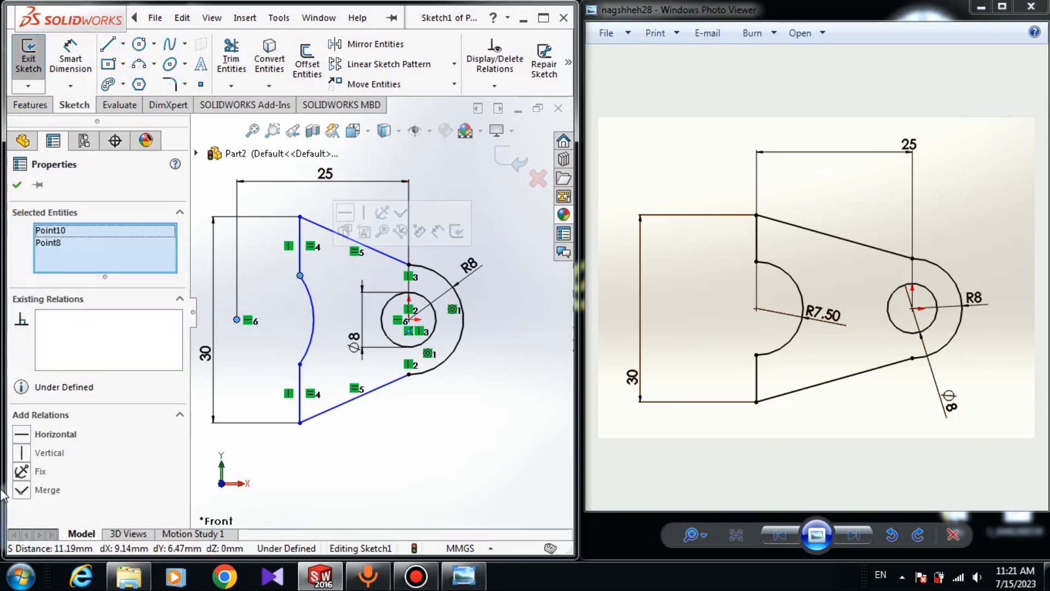
click(22, 452)
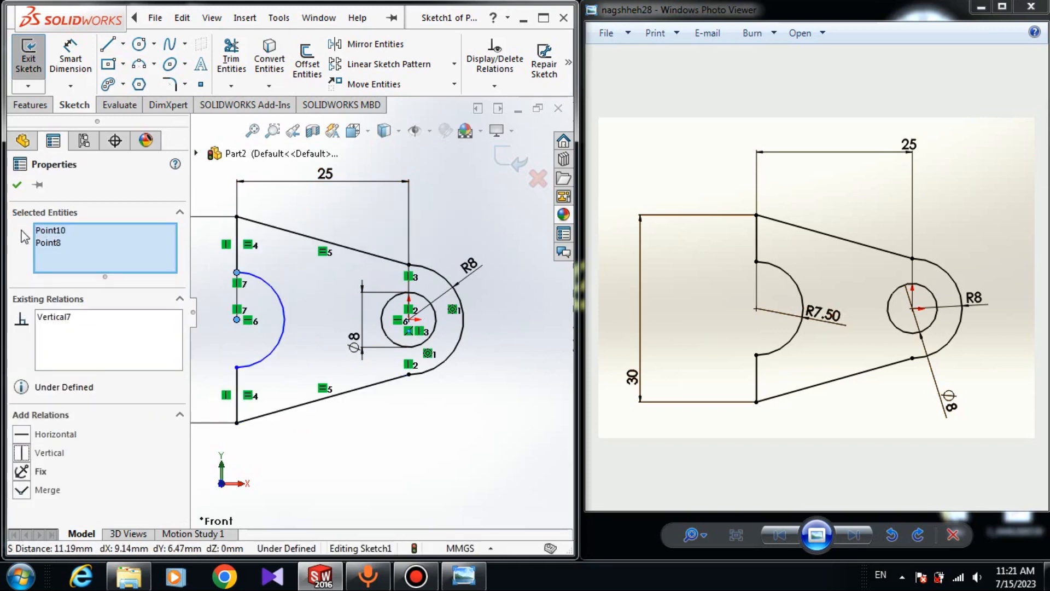
click(17, 185)
Move the notch arc's lower endpoint up along the vertical edge, shrinking the arc to a radius of about 5.43 mm.
scroll(380, 312, up, 3)
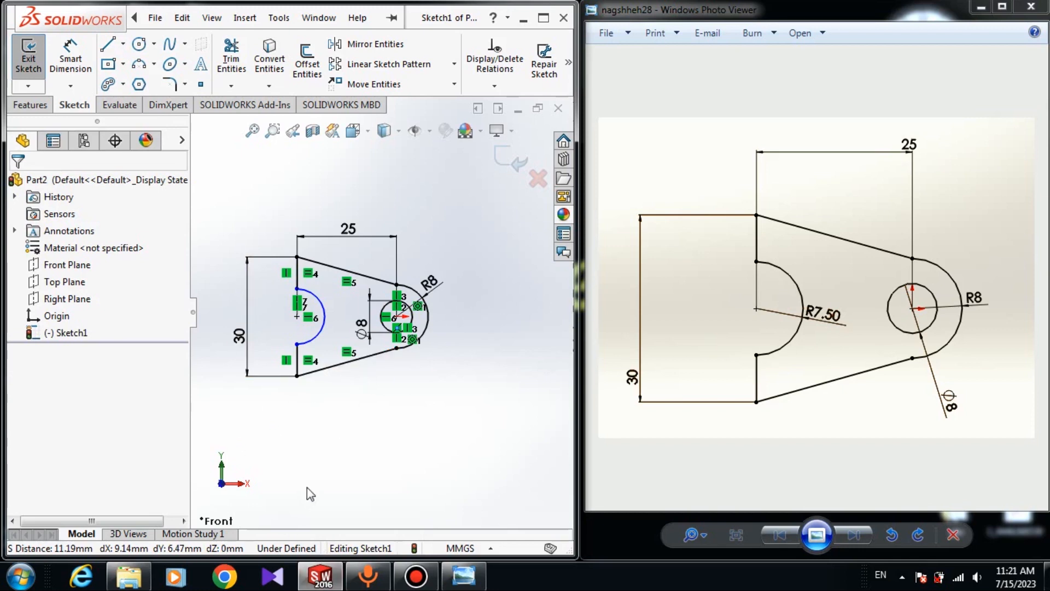
scroll(300, 356, down, 4)
click(294, 351)
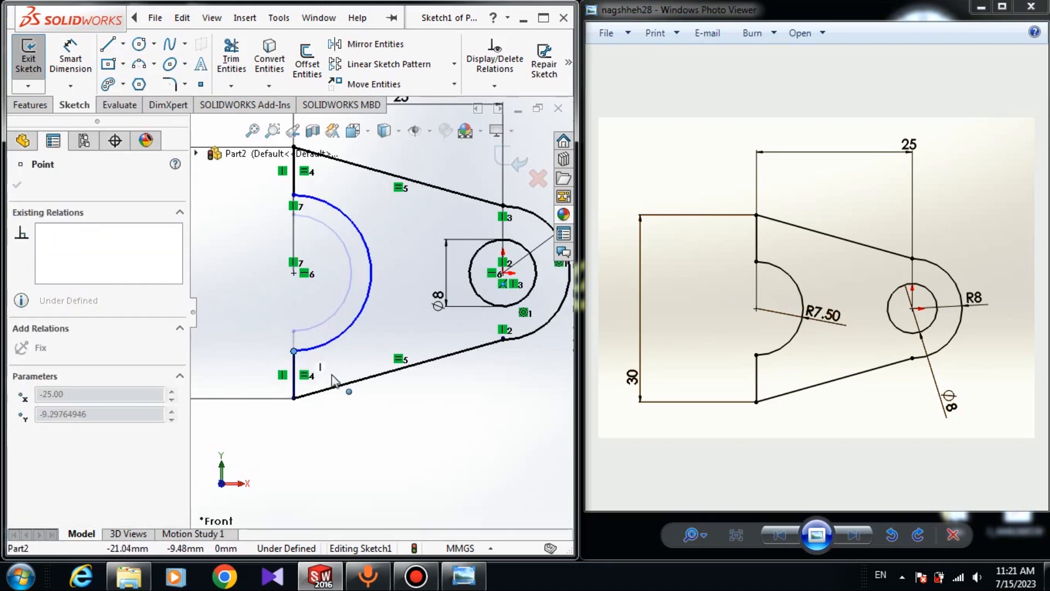
drag(332, 375, 318, 319)
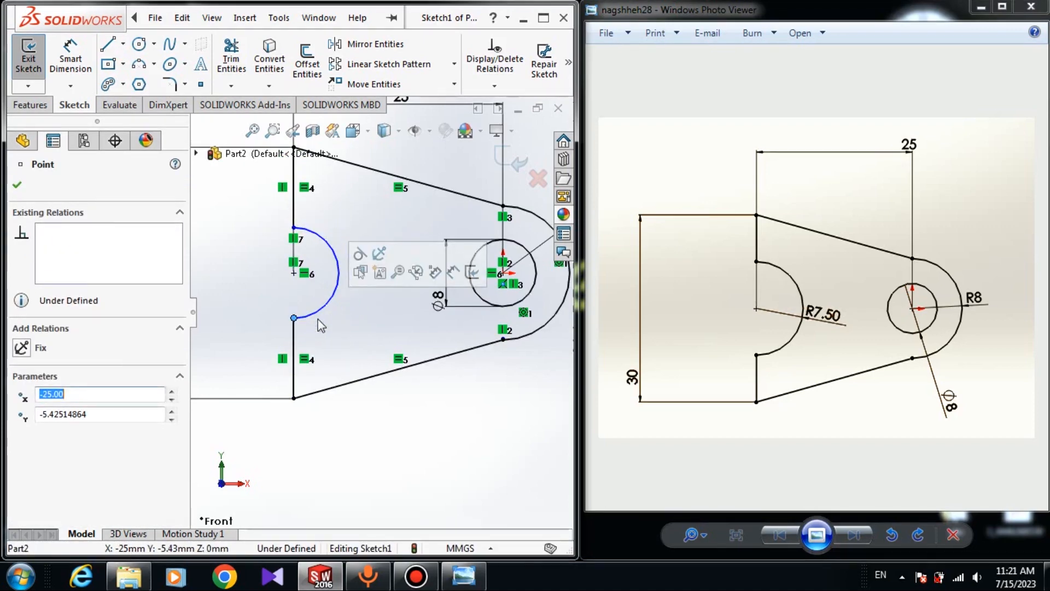
click(70, 57)
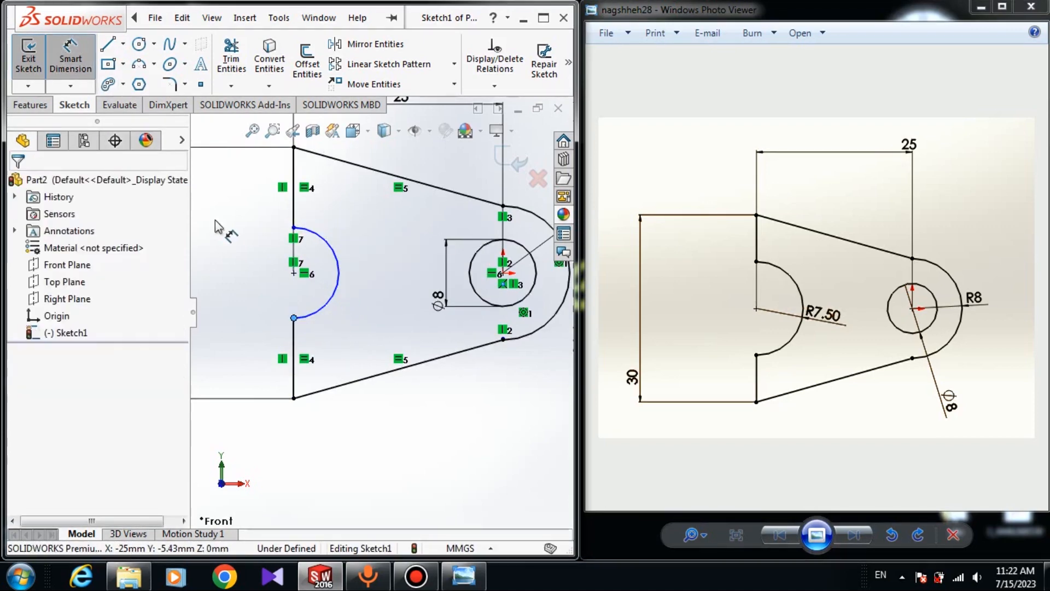
click(330, 249)
click(358, 241)
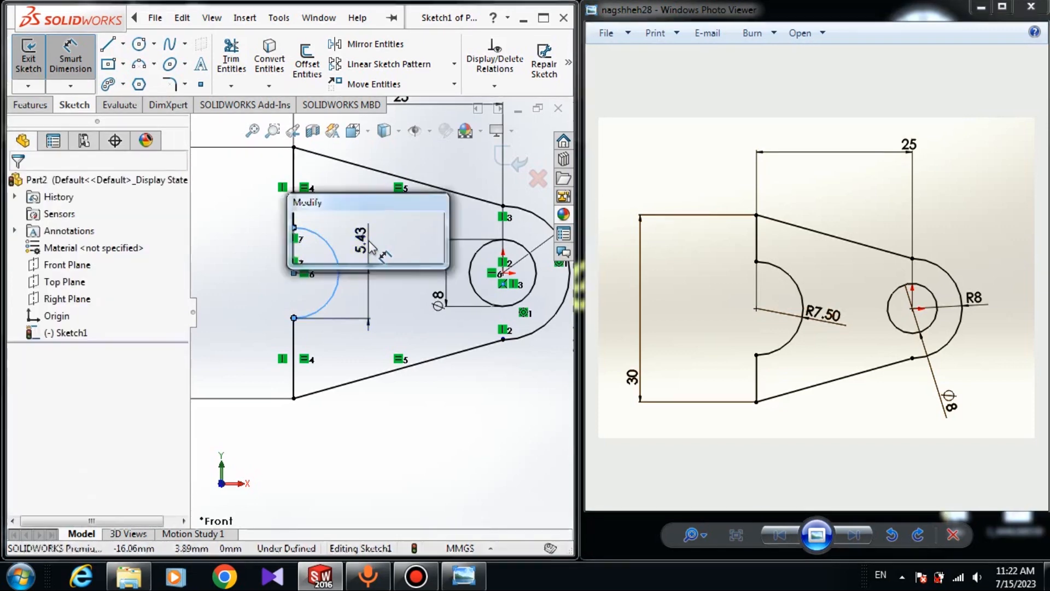
key(Escape)
key(Escape)
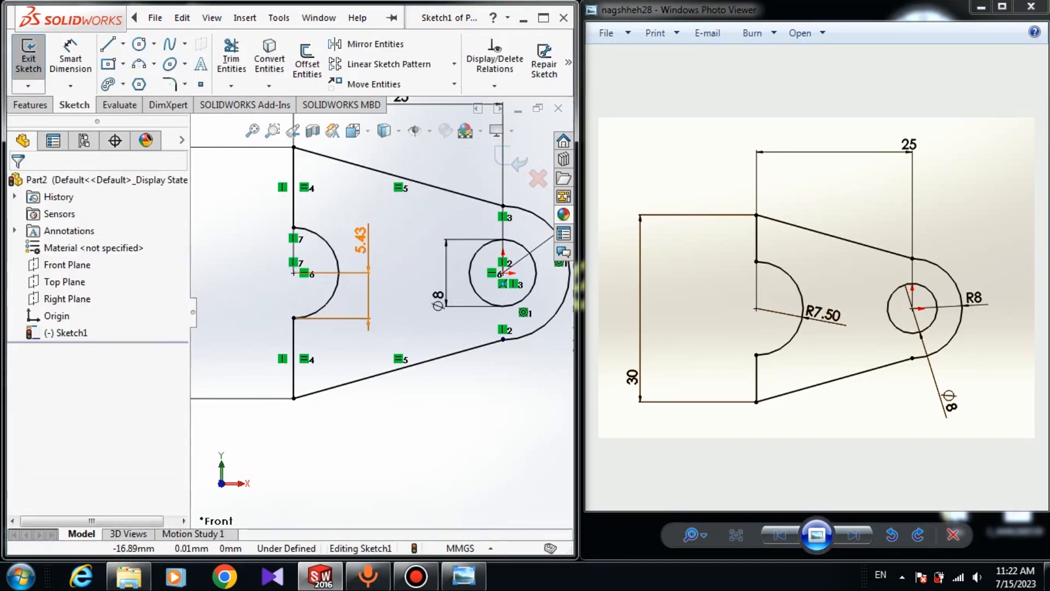
click(362, 276)
key(Delete)
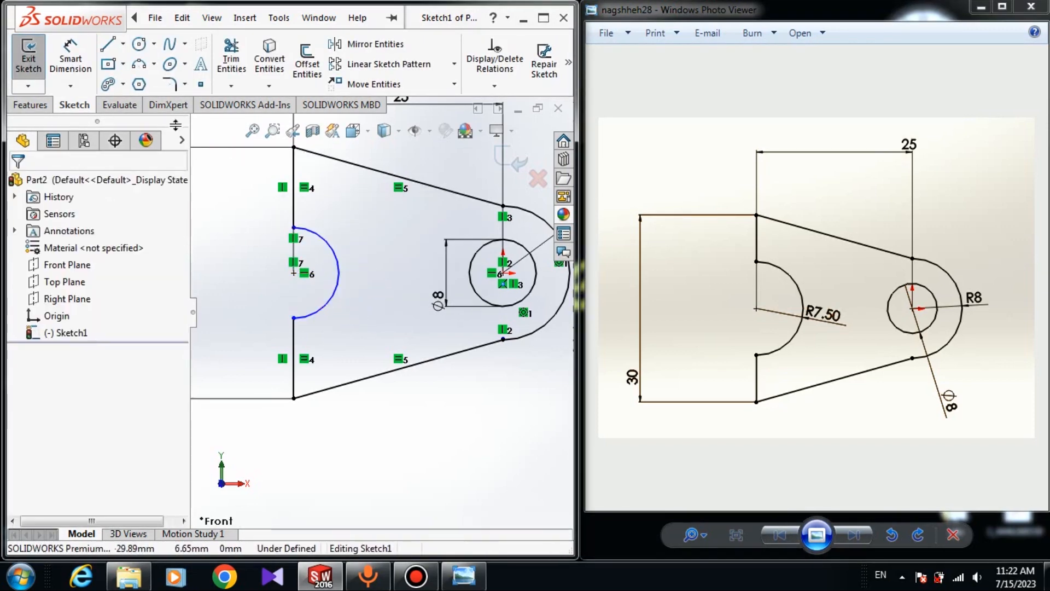
Dimension the notch arc's radius as 7.50 mm, placing the dimension inside the profile beside the arc.
click(70, 59)
click(338, 272)
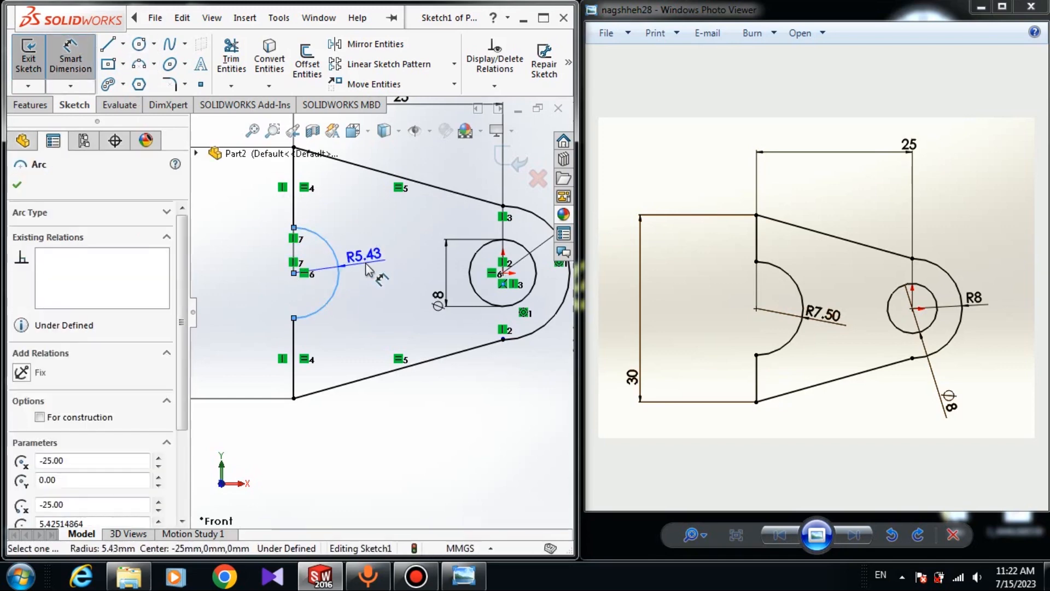
click(365, 264)
text(7)
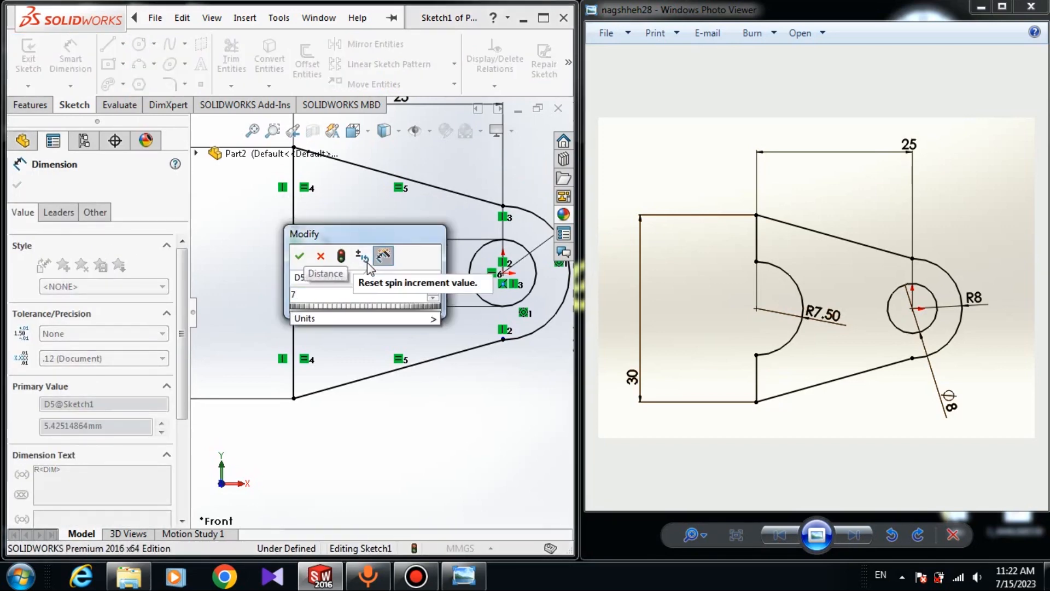
text(.50)
key(Return)
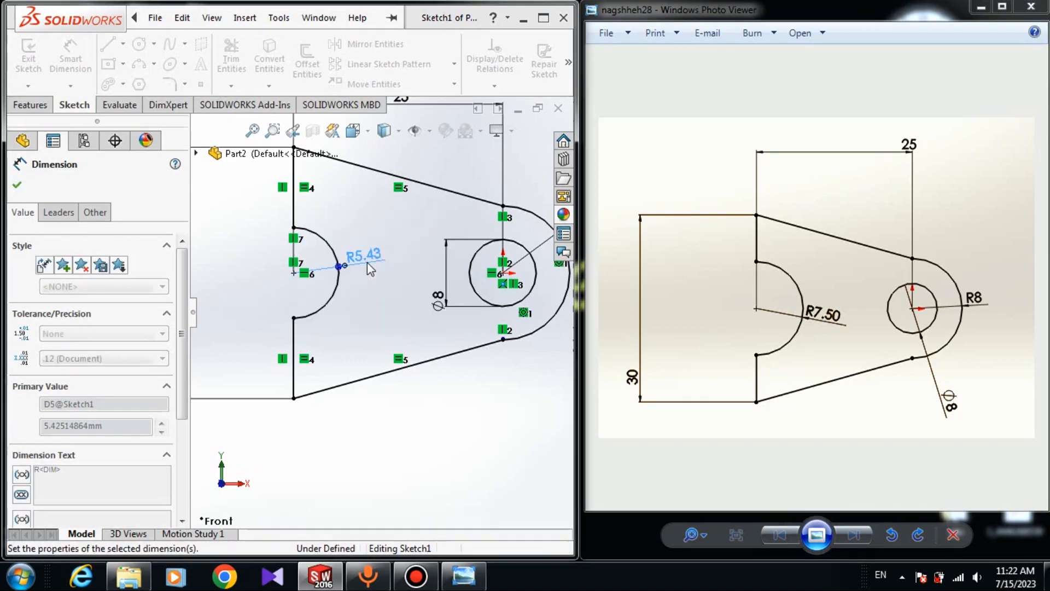
key(Escape)
Collapse the feature tree to enlarge the sketch area and minimize the reference drawing's window.
scroll(383, 363, up, 6)
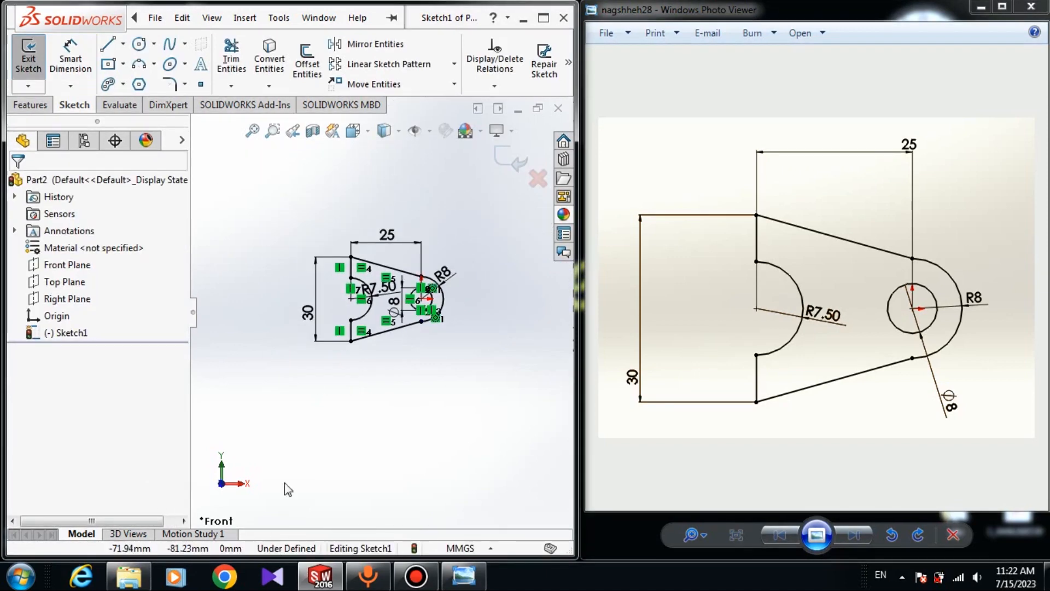
click(193, 312)
scroll(389, 244, down, 5)
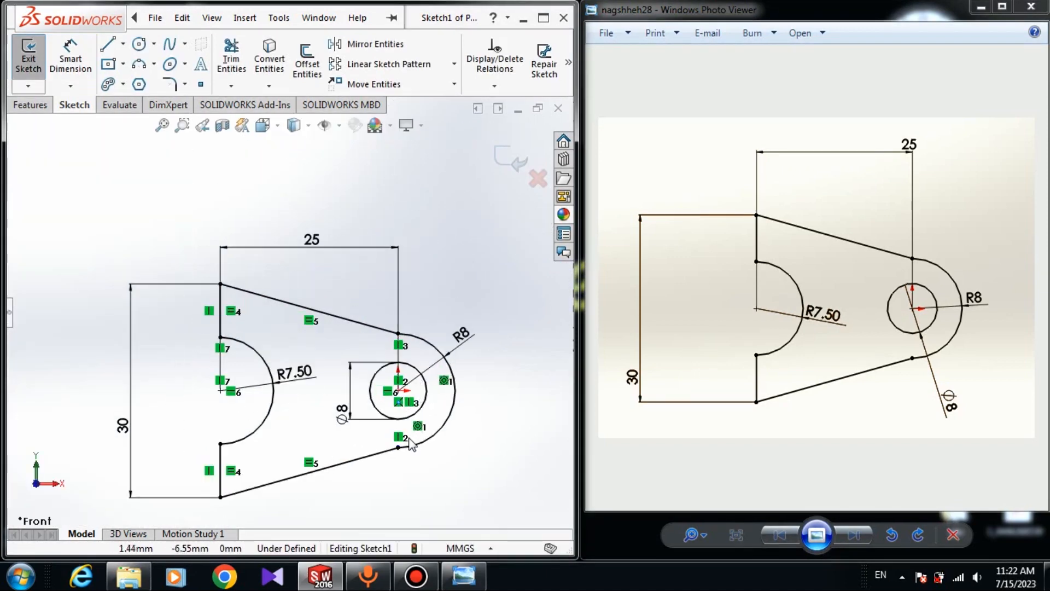
scroll(450, 424, up, 5)
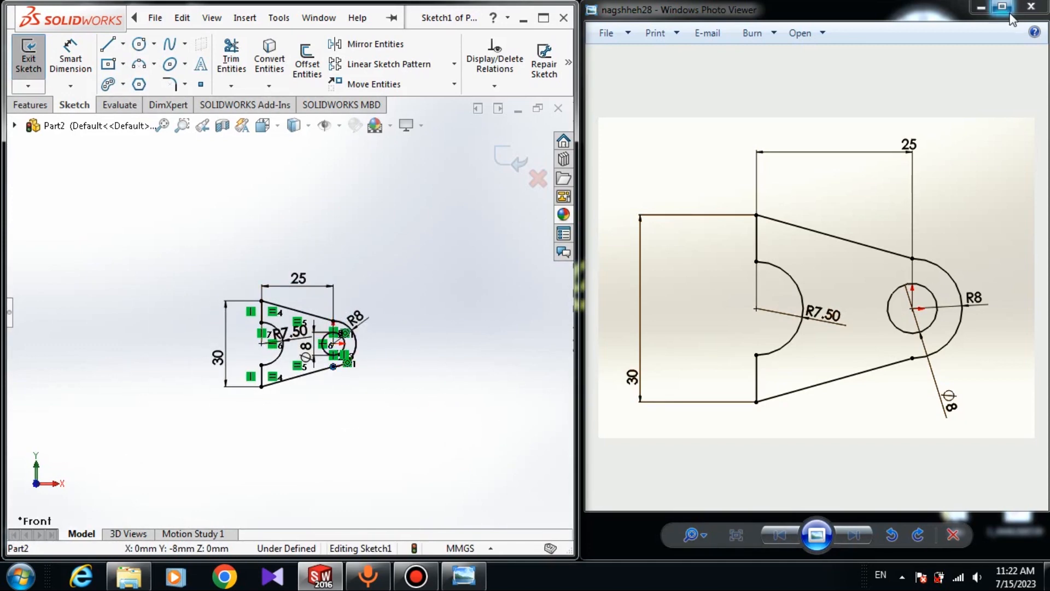
click(991, 9)
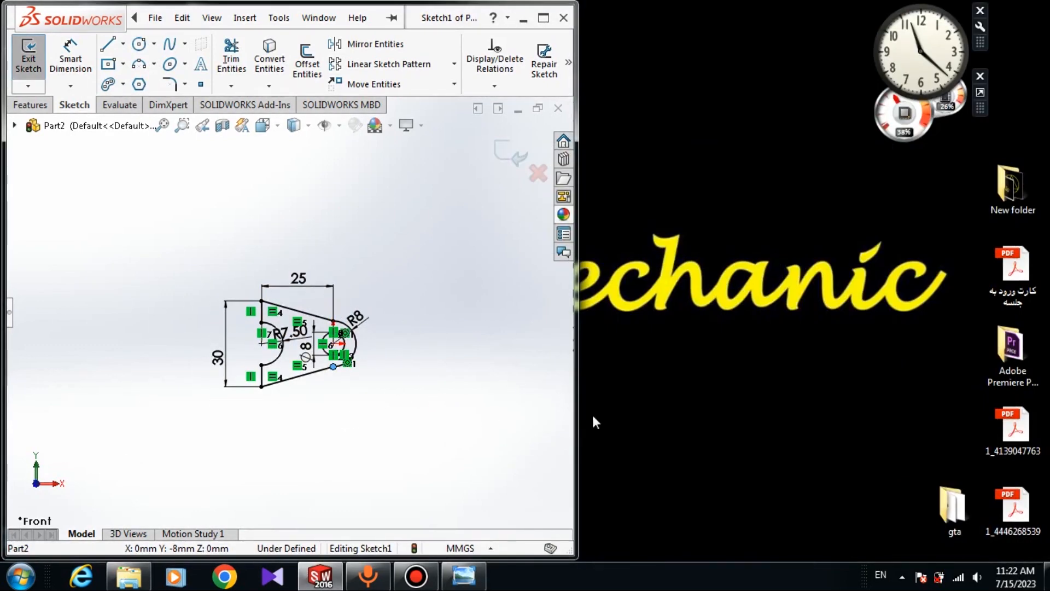